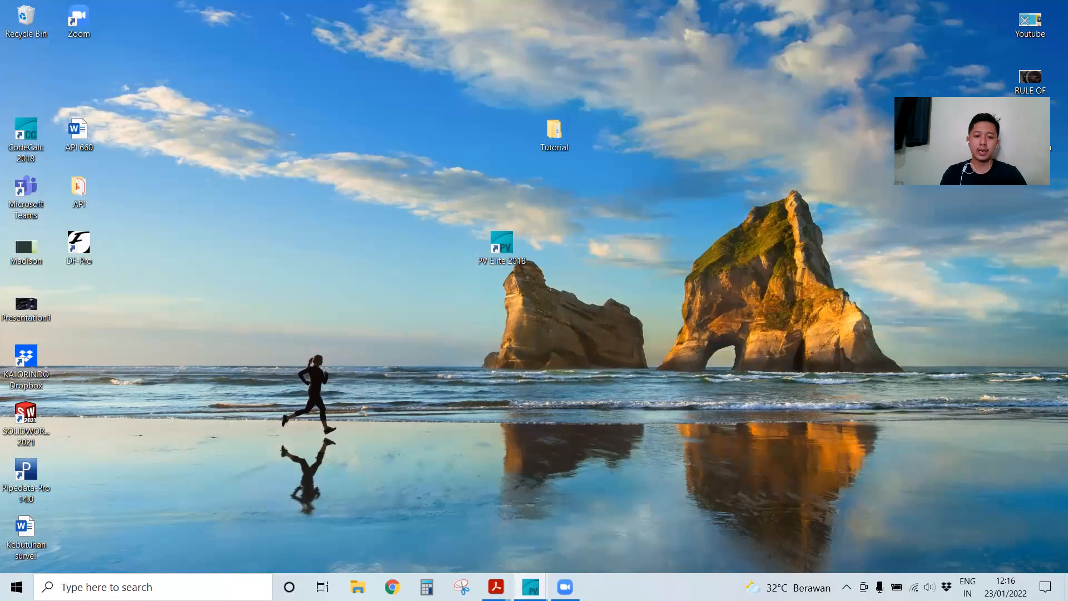
Switch to the PV Elite window containing the shell model and examine the shell in the 3D and 2D views
mouse_move(531, 587)
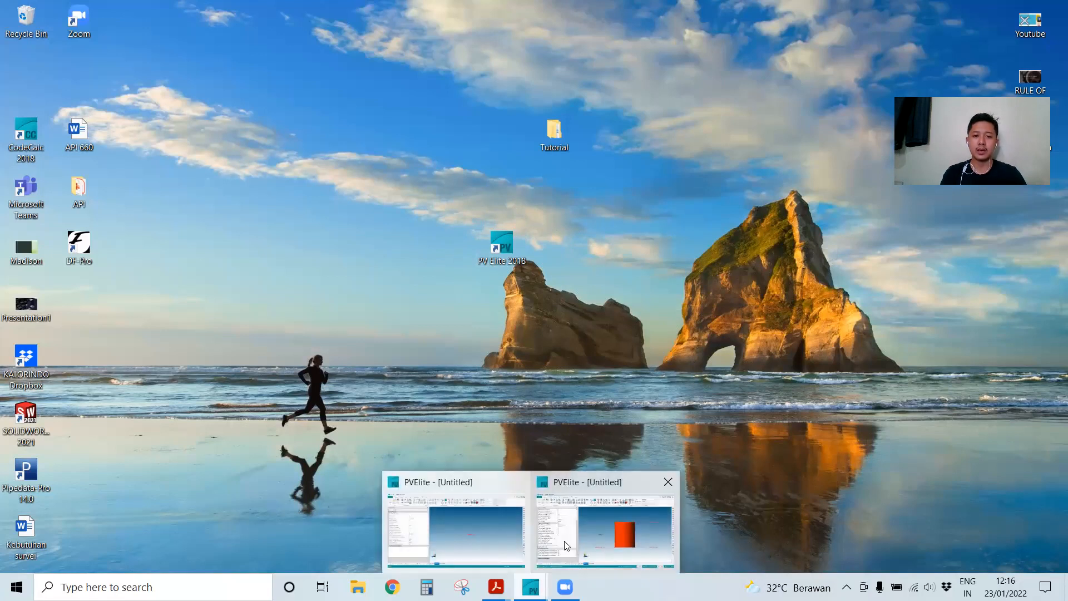
click(567, 544)
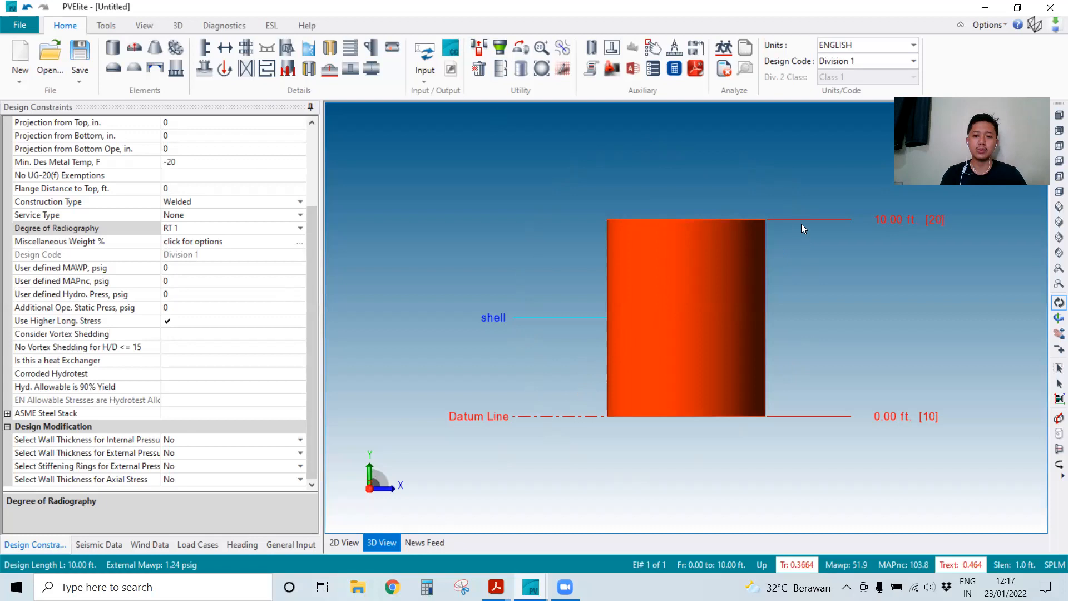
drag(654, 244, 802, 318)
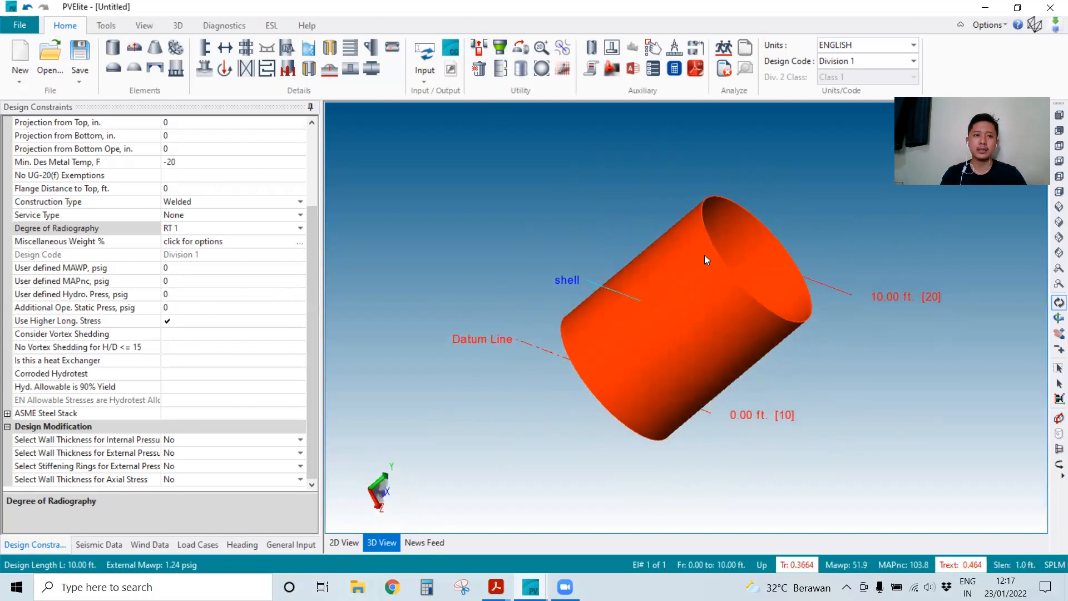
drag(764, 240, 722, 264)
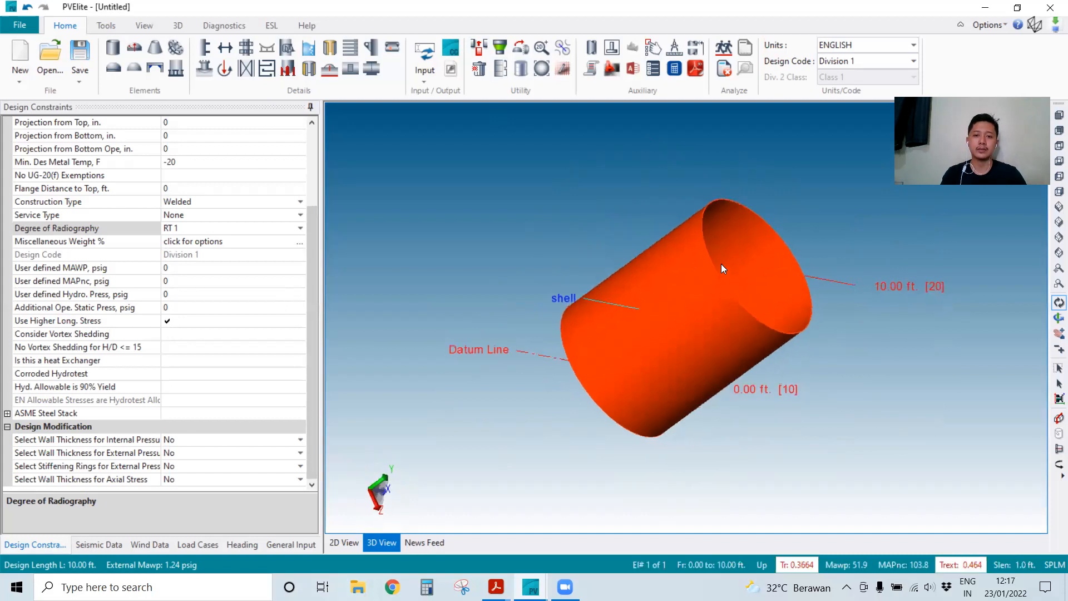
drag(792, 245, 696, 312)
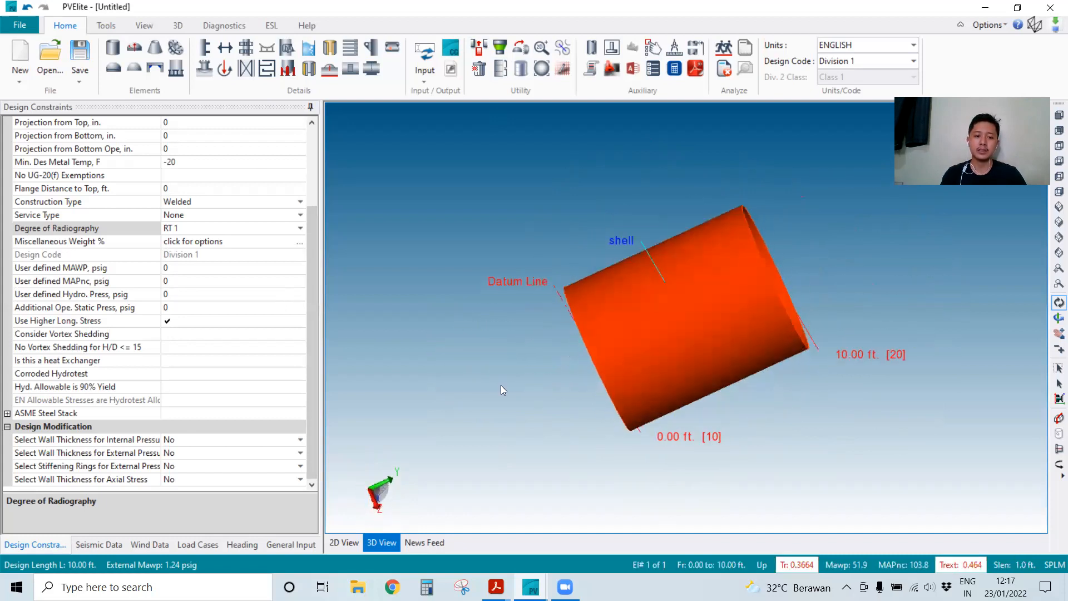
click(344, 547)
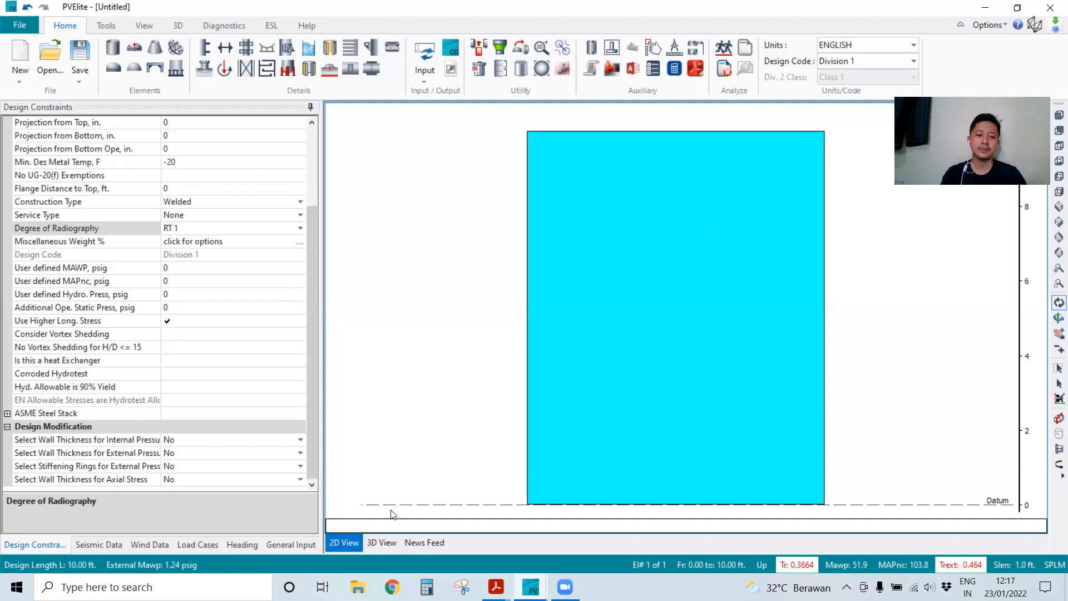
click(381, 546)
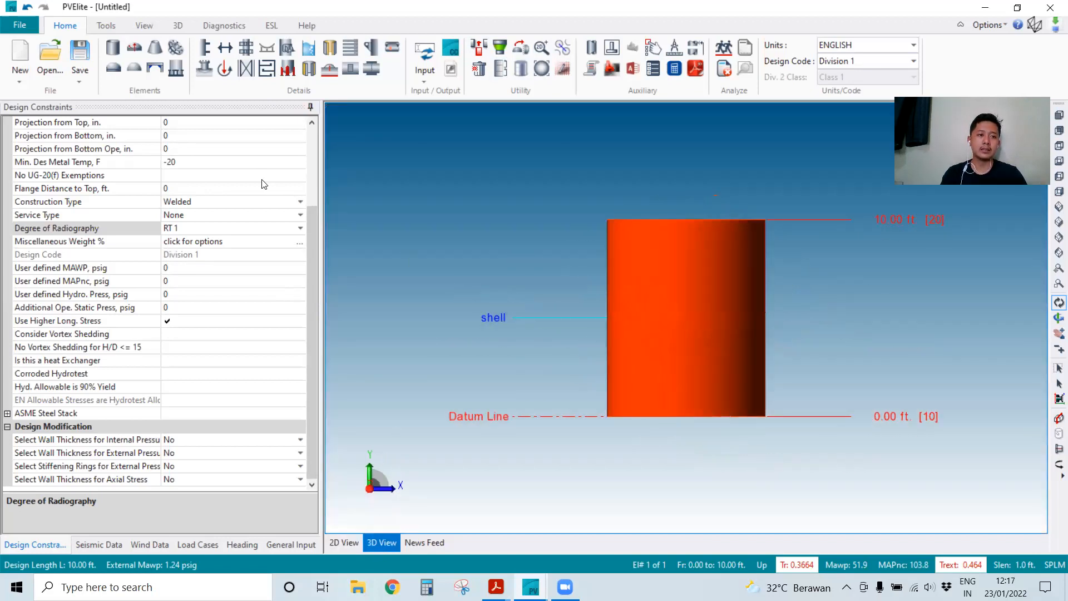
Flip the vertical shell to a horizontal orientation
click(312, 449)
drag(315, 417, 331, 289)
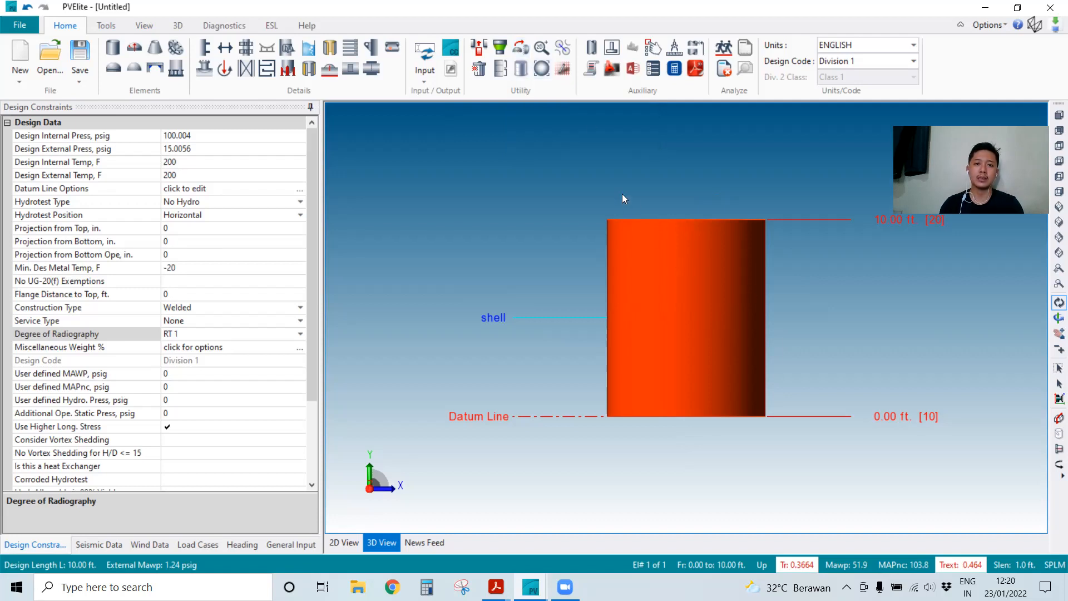
click(525, 47)
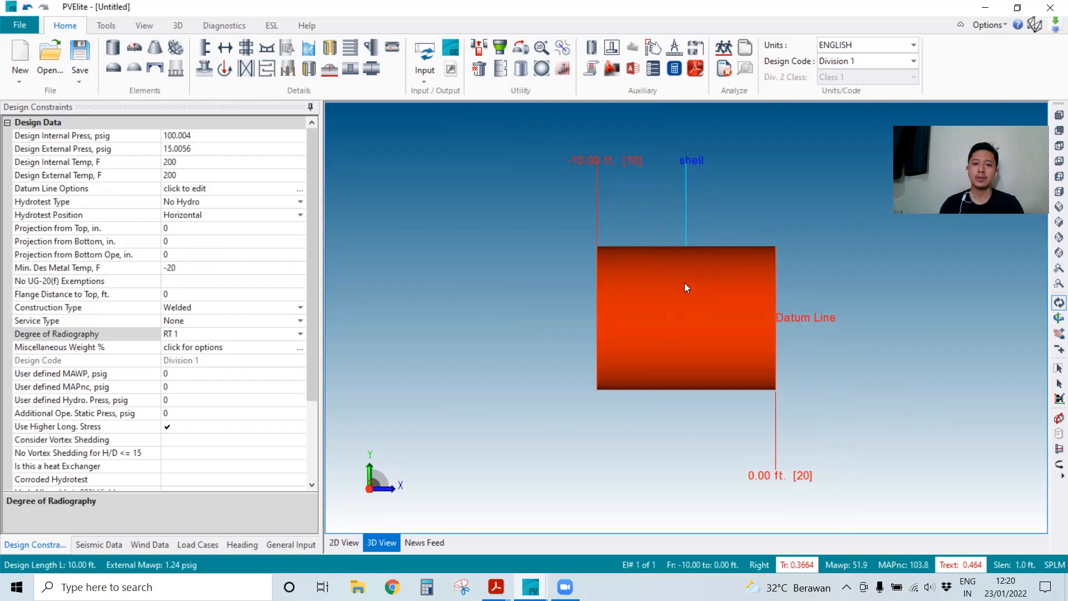
Insert an elliptical head before the shell, and delete that head again
click(482, 48)
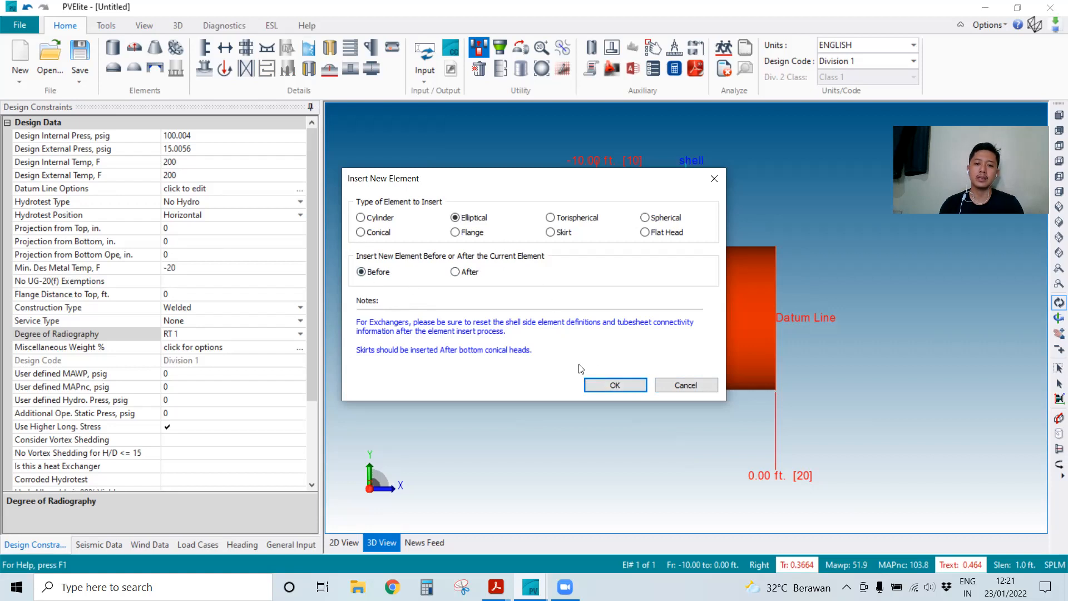
click(611, 384)
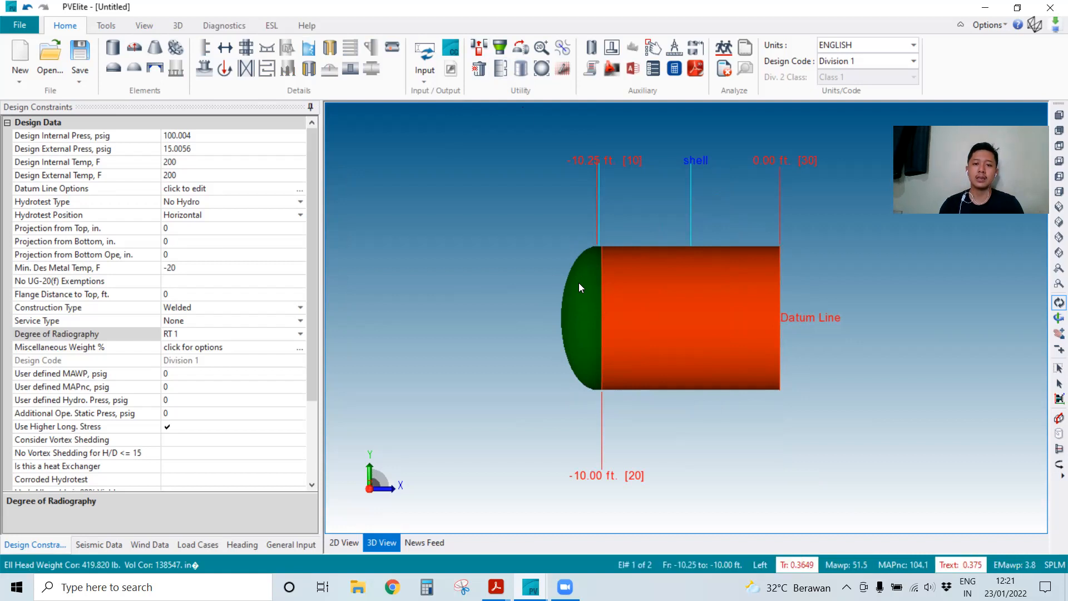
click(479, 68)
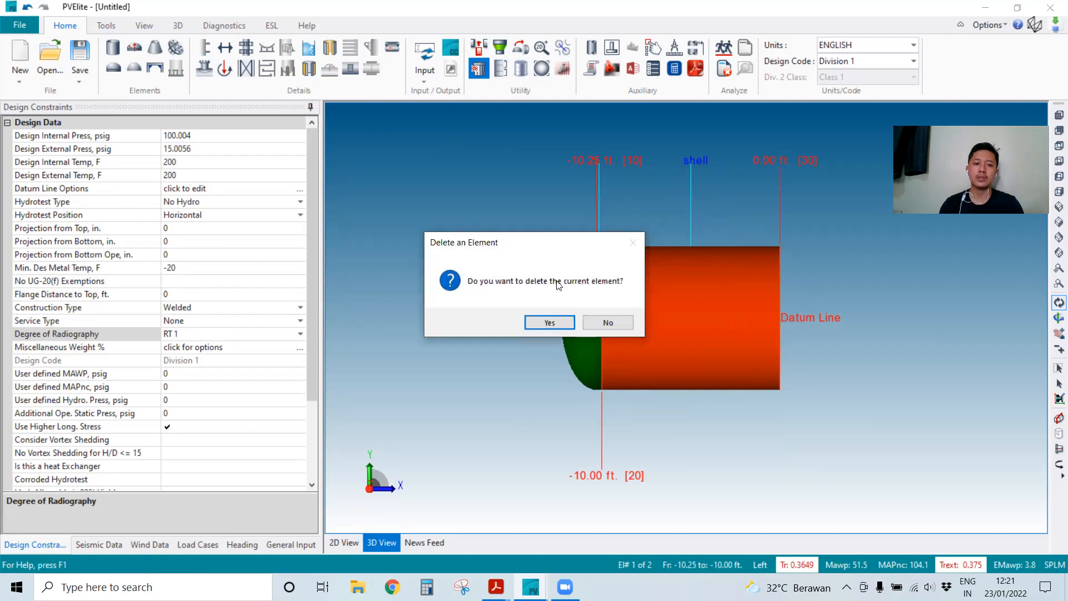
click(550, 322)
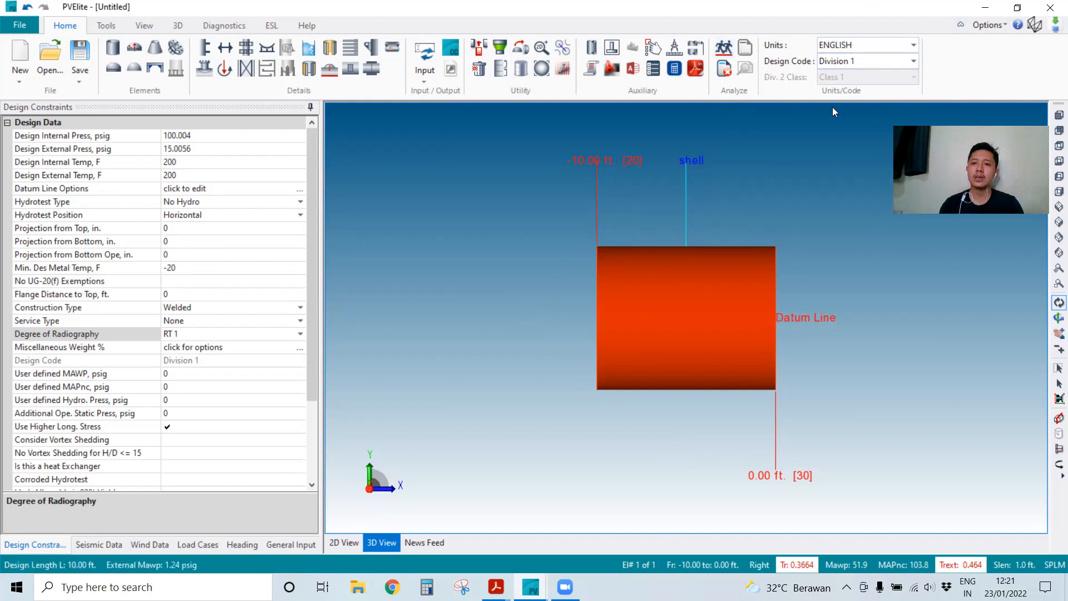
Examine the available unit systems and design codes, keeping the current selections
click(914, 48)
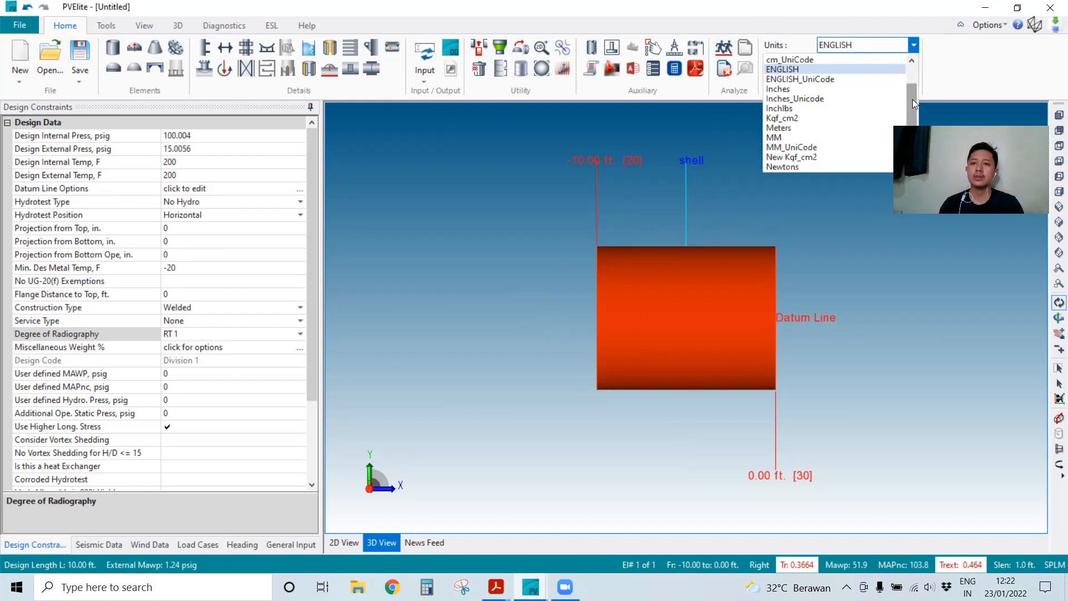
click(913, 82)
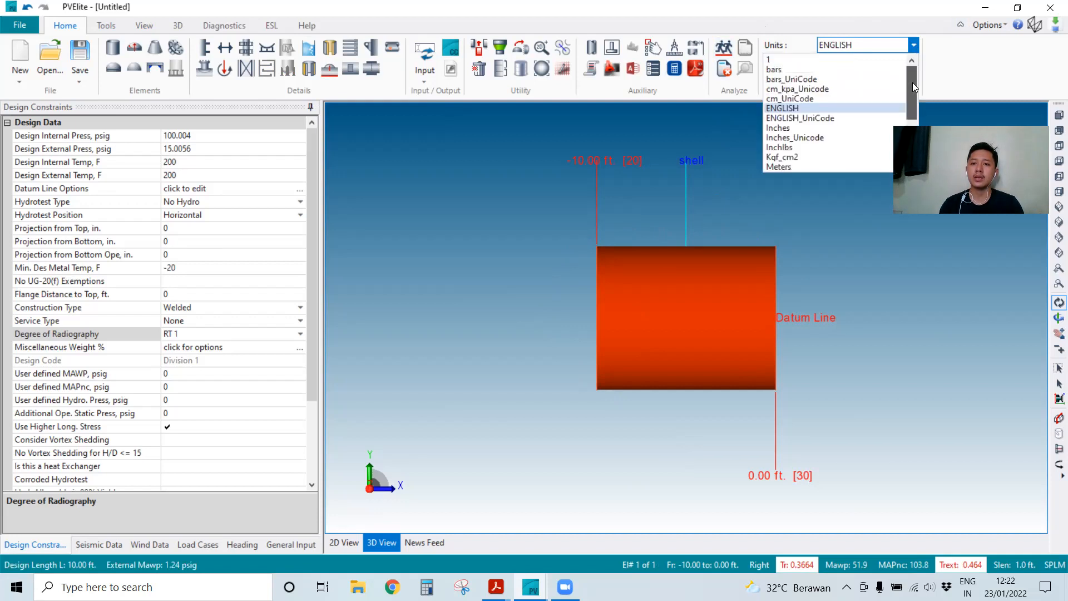
drag(912, 82, 905, 121)
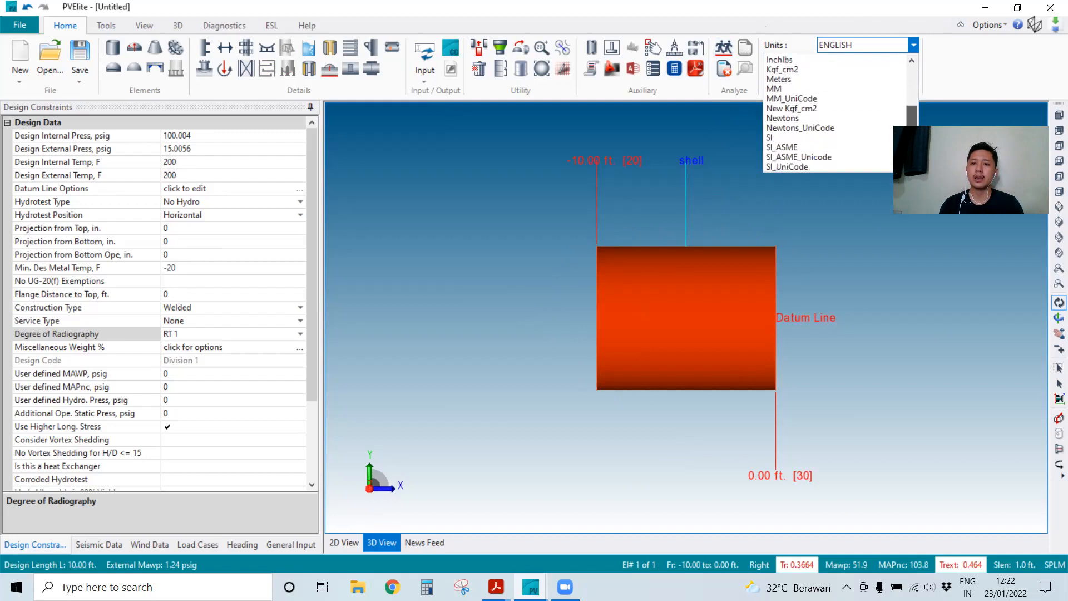
click(944, 78)
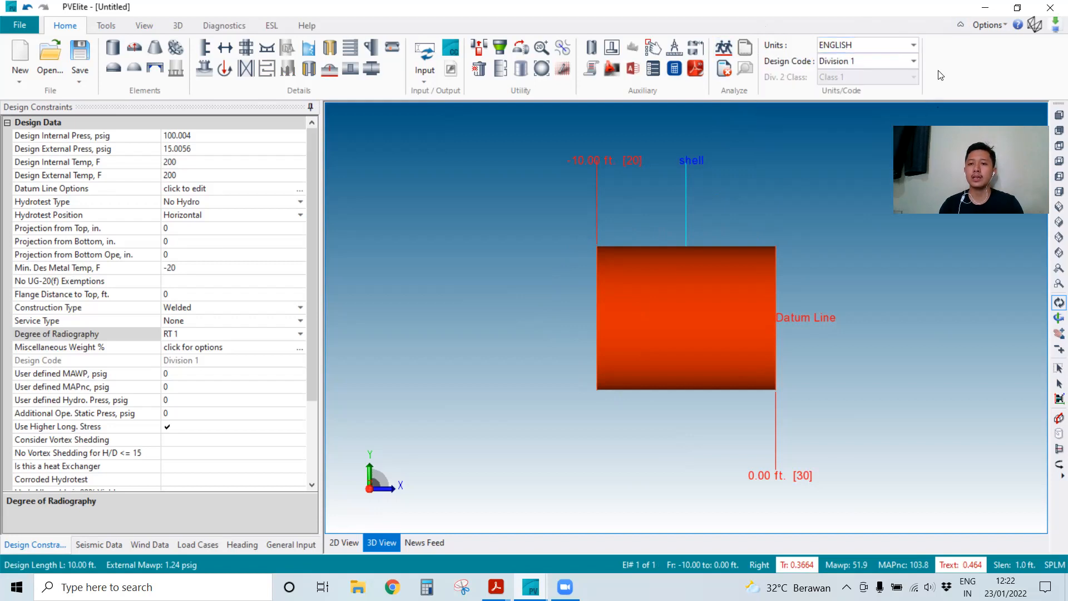
click(914, 46)
drag(913, 113, 913, 69)
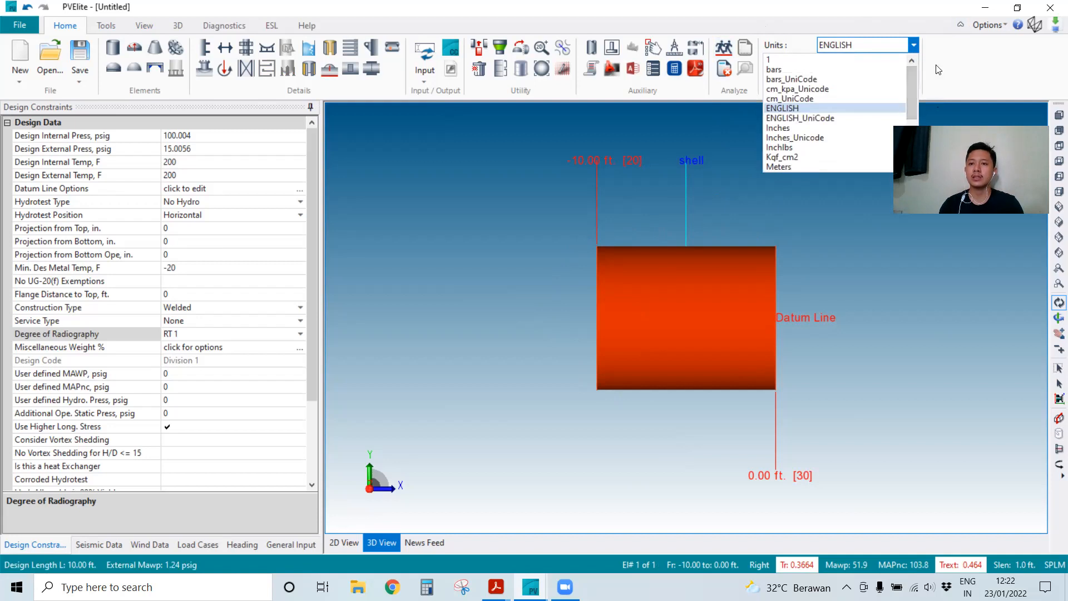
click(938, 61)
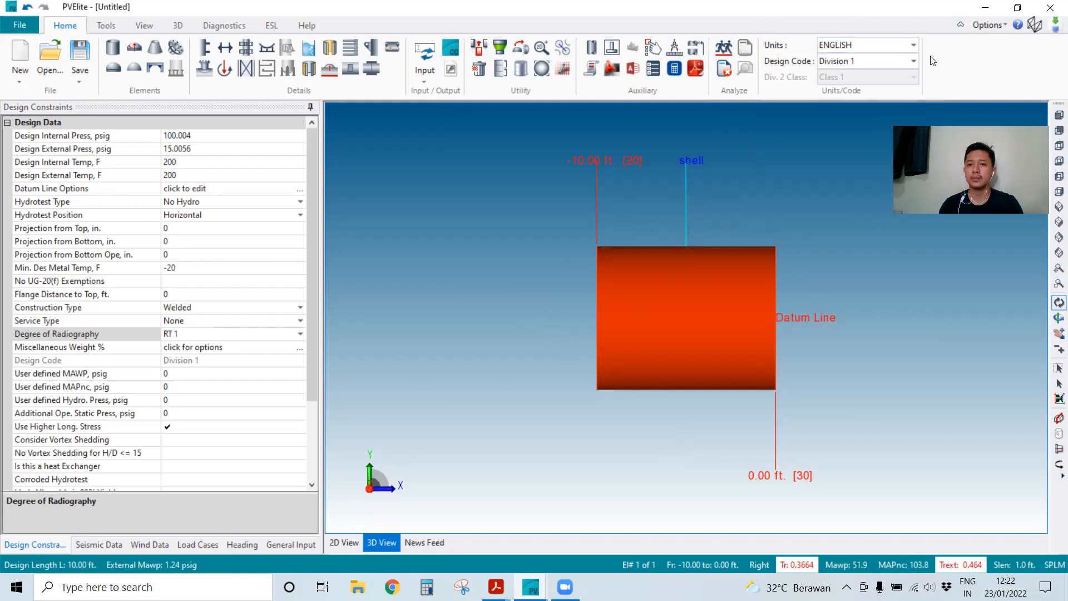
click(915, 62)
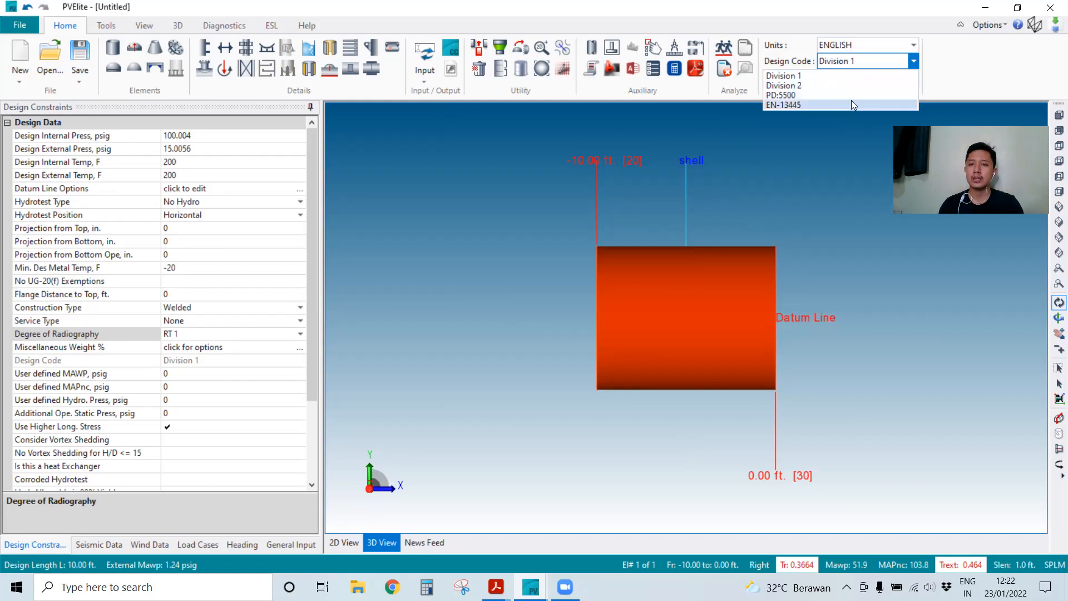
click(915, 62)
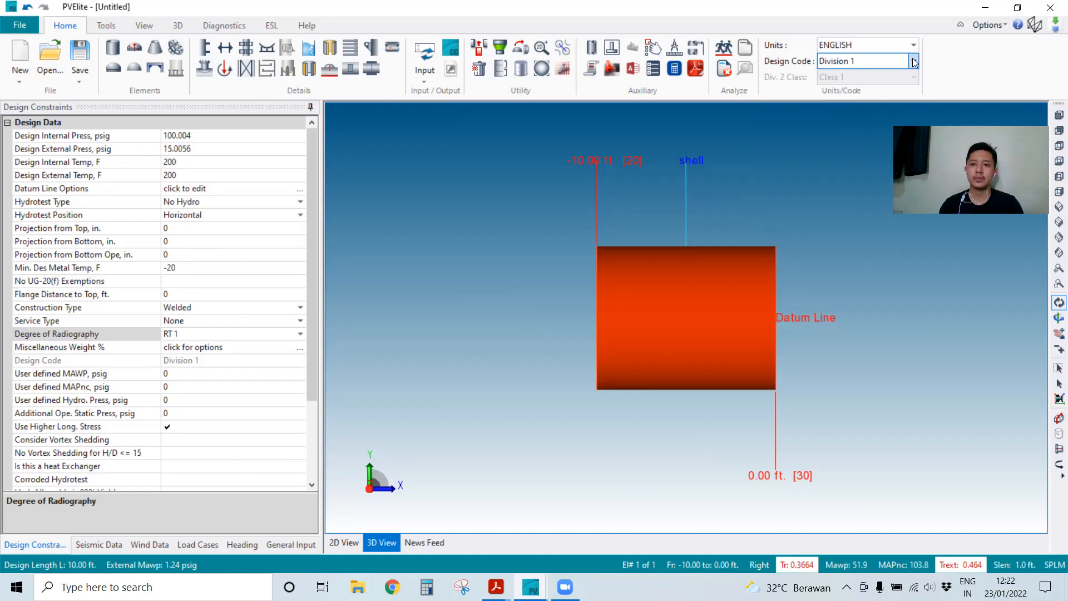
Enable No MDMT Calculations and No MAWP Calculations in the job-specific configuration parameters
click(103, 26)
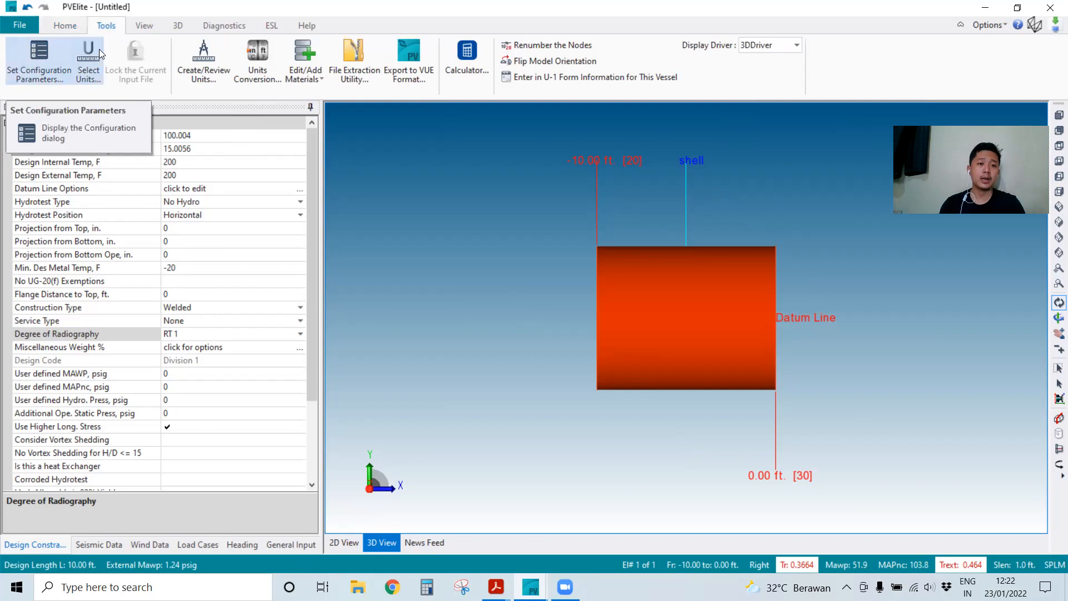
click(51, 78)
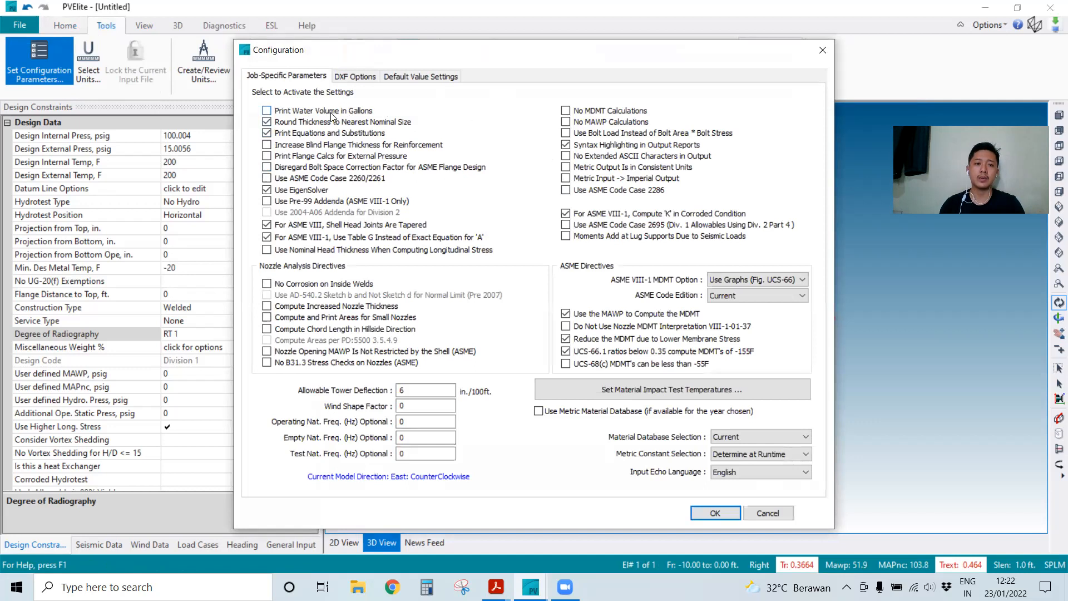
click(566, 111)
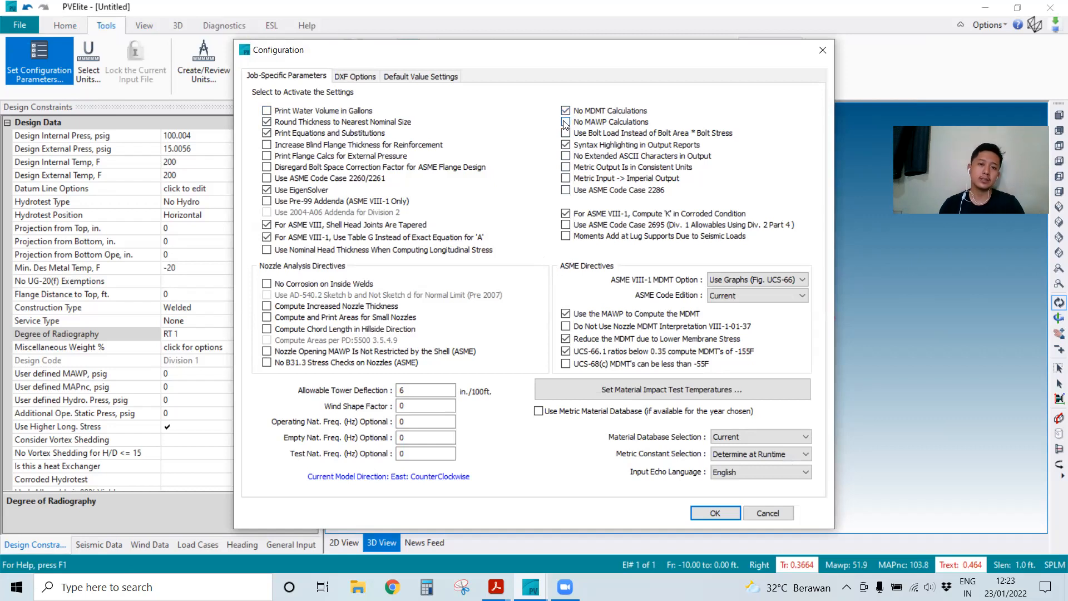
click(565, 123)
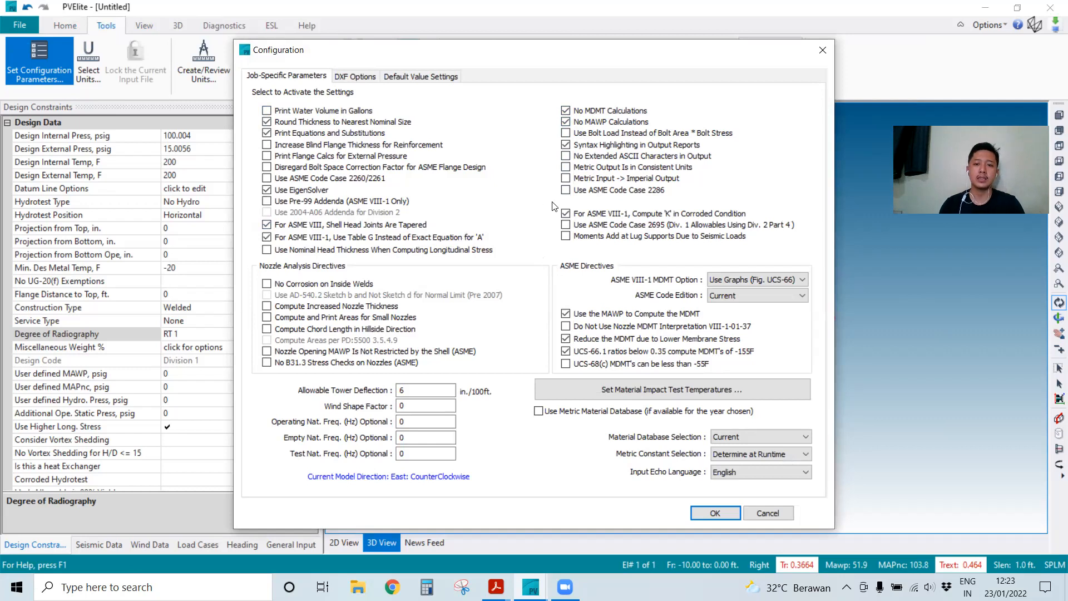
Choose Kgf_cm2.fil as the default units file in the configuration's default value settings
click(370, 79)
click(393, 79)
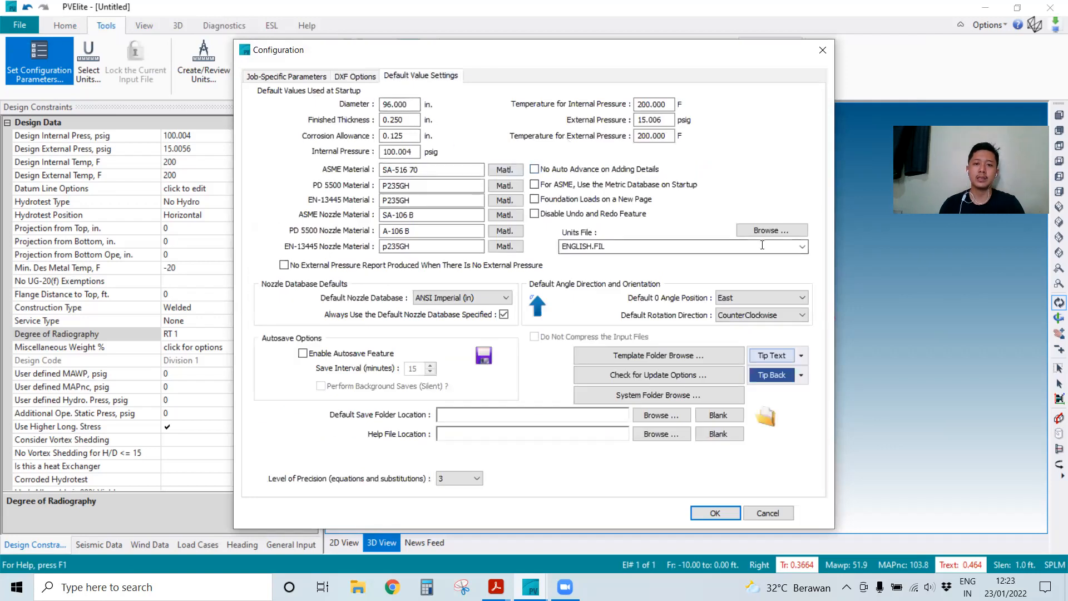
click(802, 247)
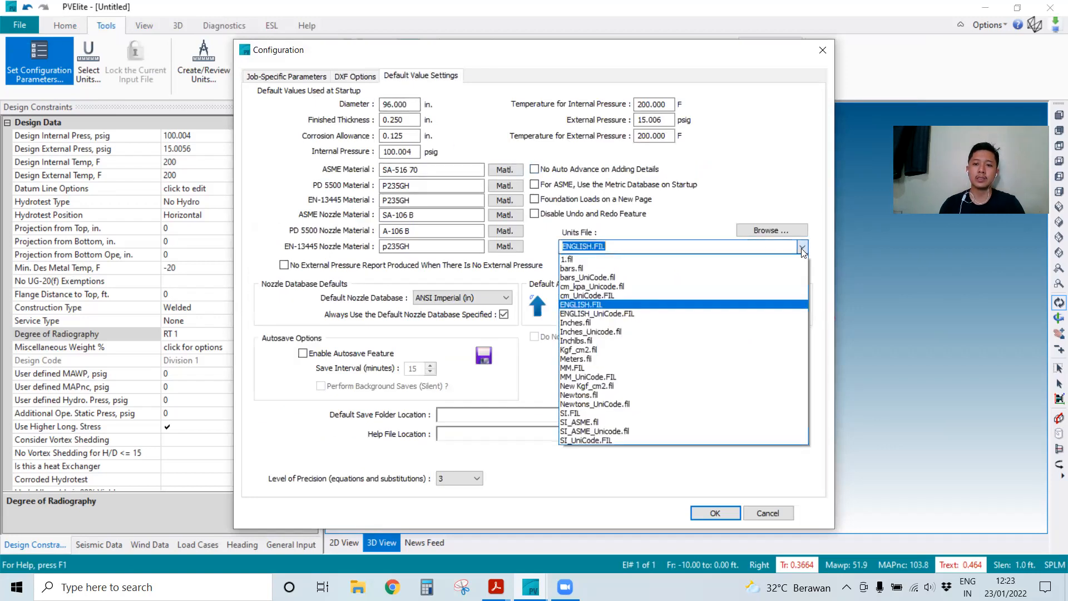
click(593, 350)
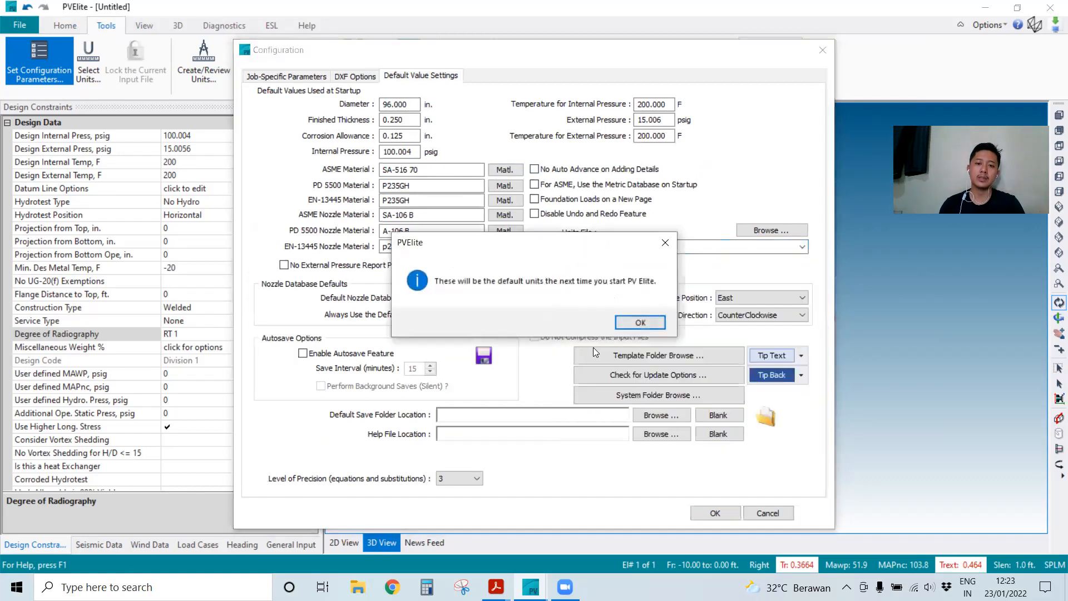
click(641, 322)
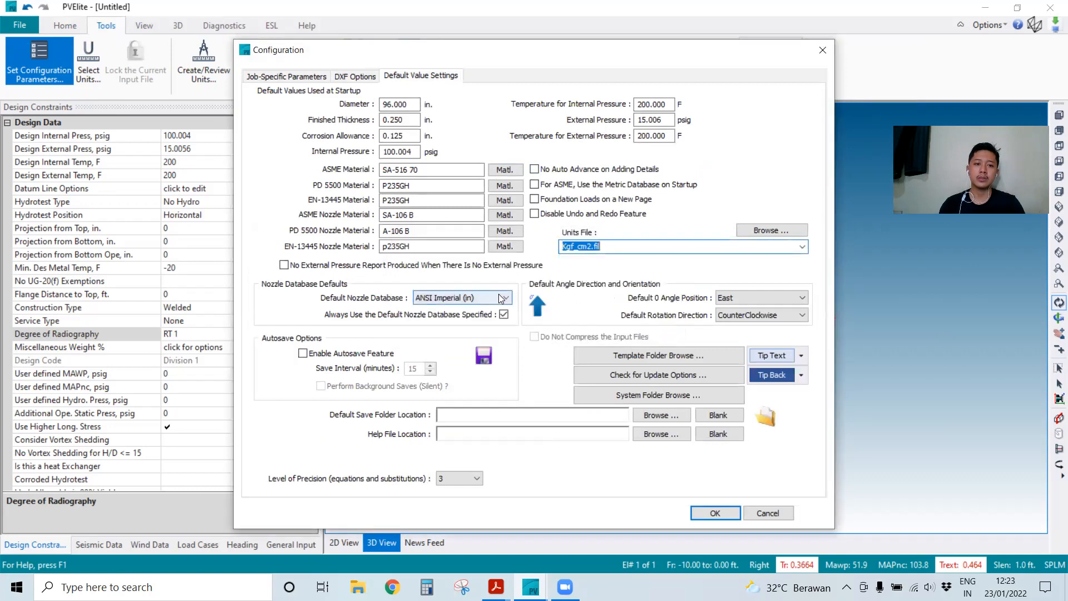
Look through the default nozzle database options, and cancel the configuration changes
click(501, 299)
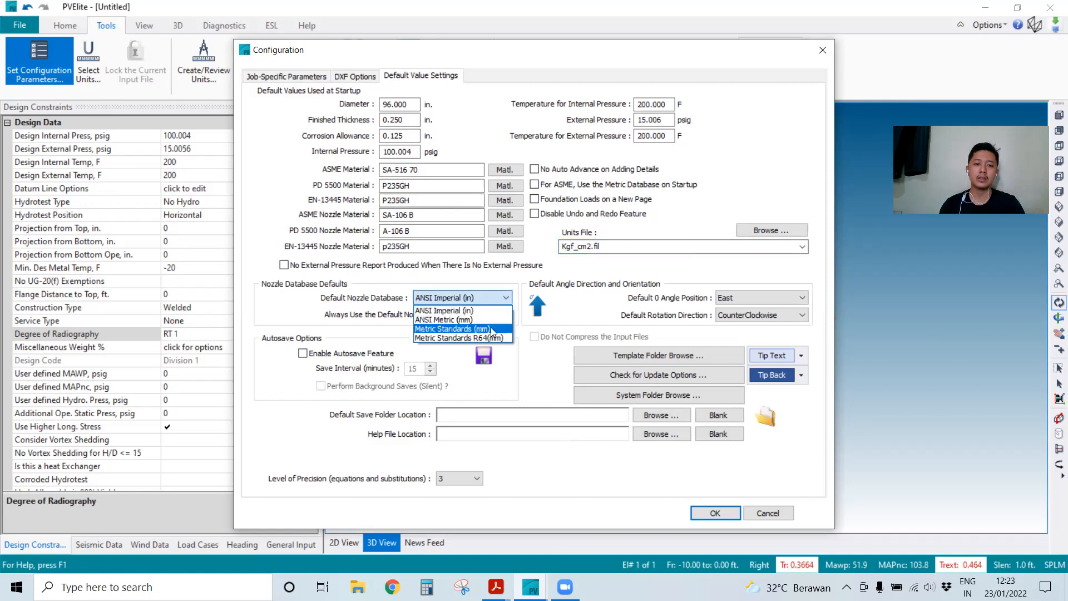
click(508, 286)
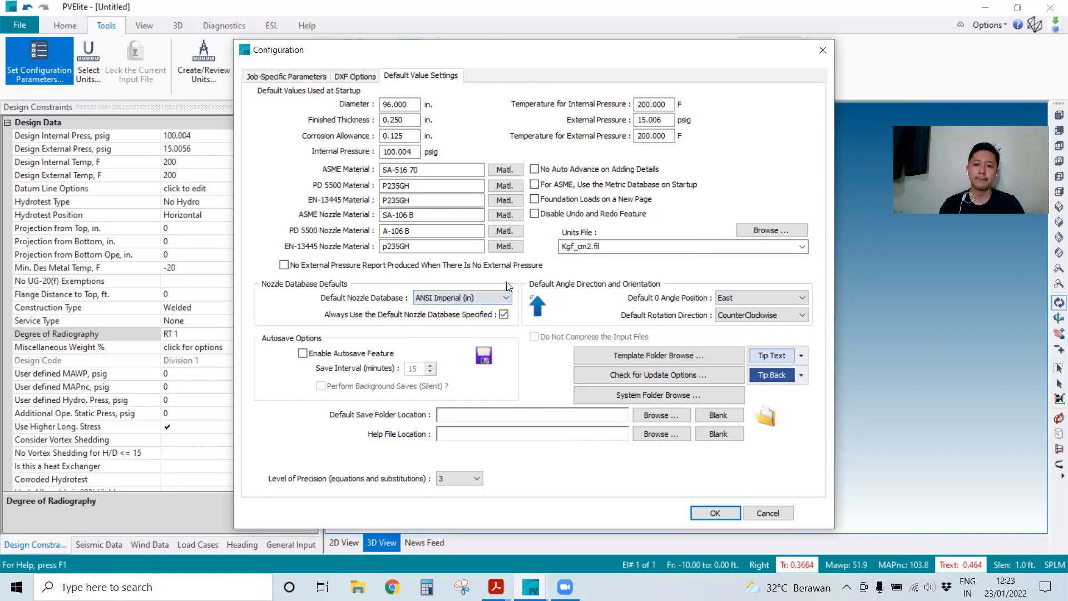
click(770, 513)
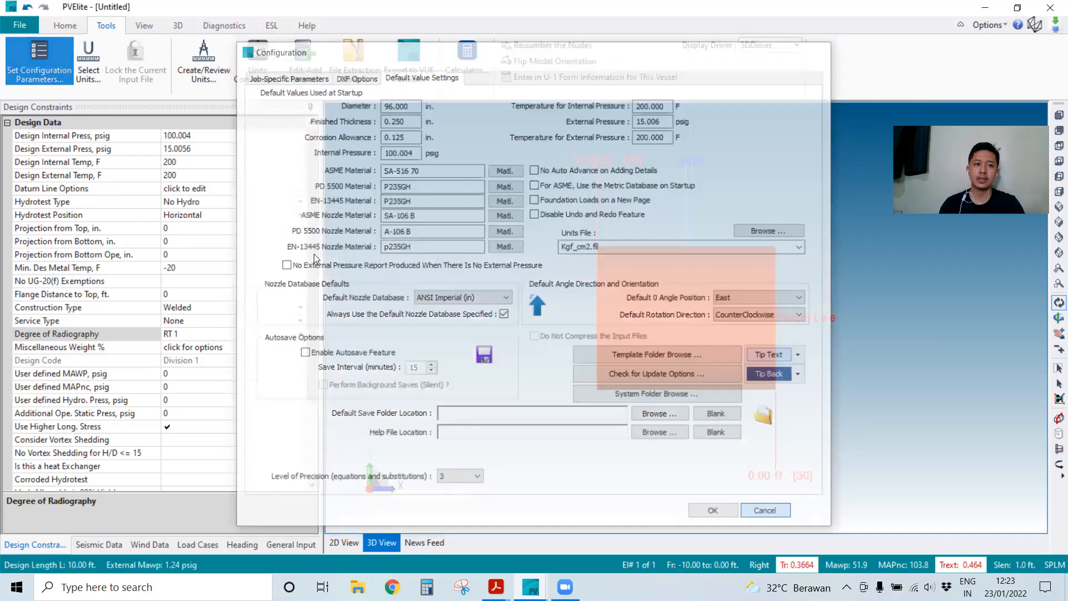
Browse the available units files, select MM_UniCode.FIL, and cancel the selection without loading it
click(92, 67)
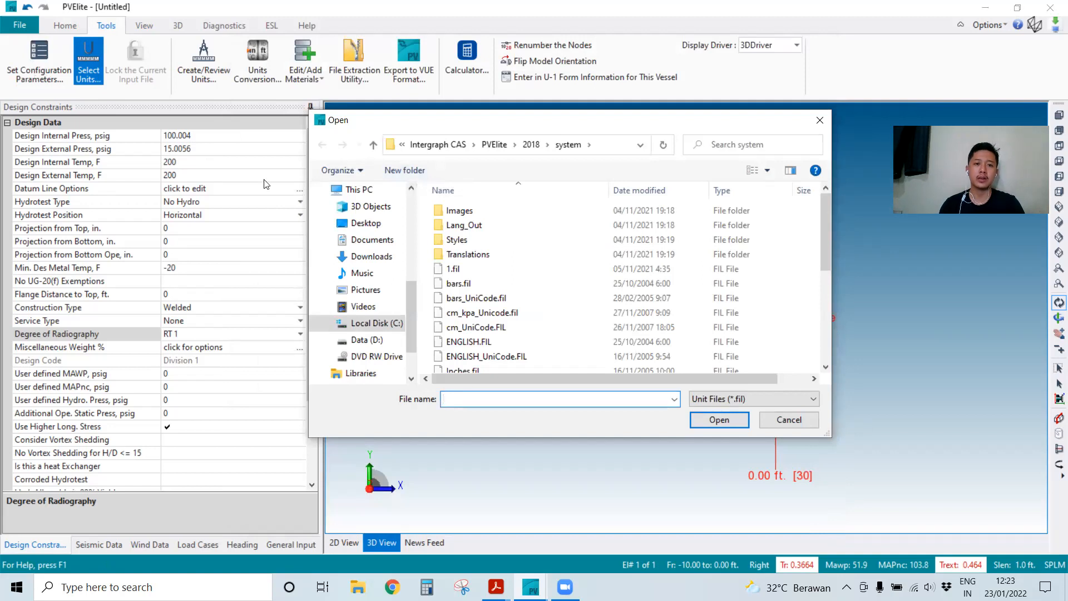
drag(824, 238, 840, 307)
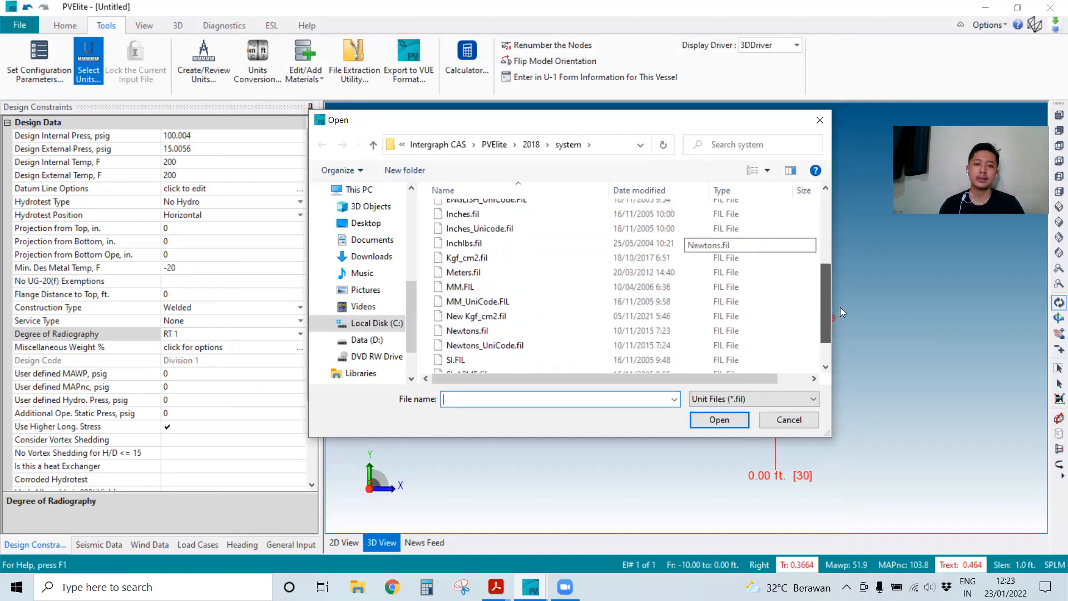
click(544, 304)
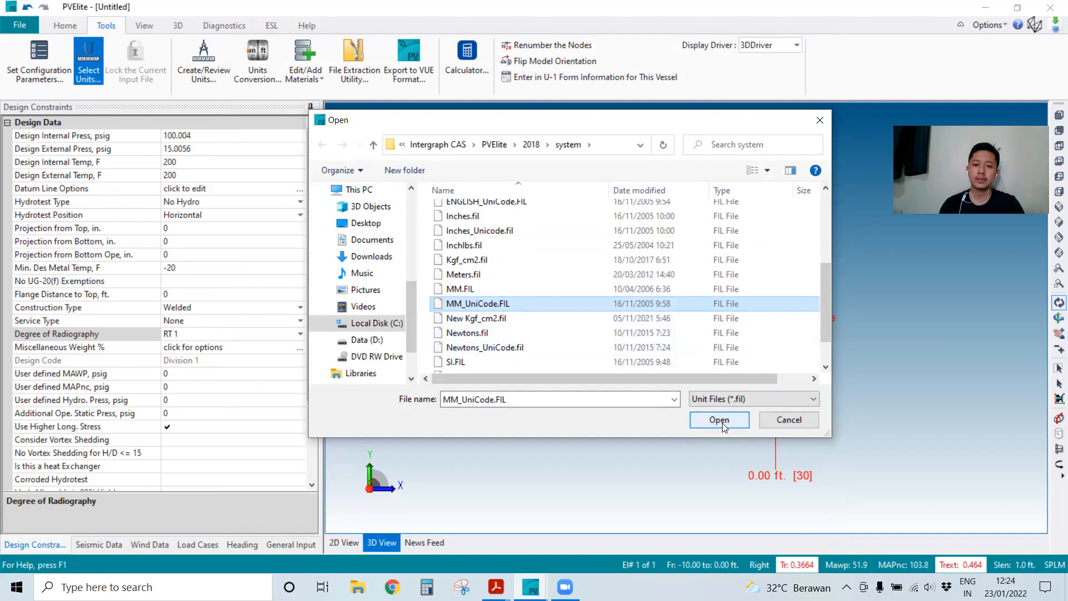
click(779, 423)
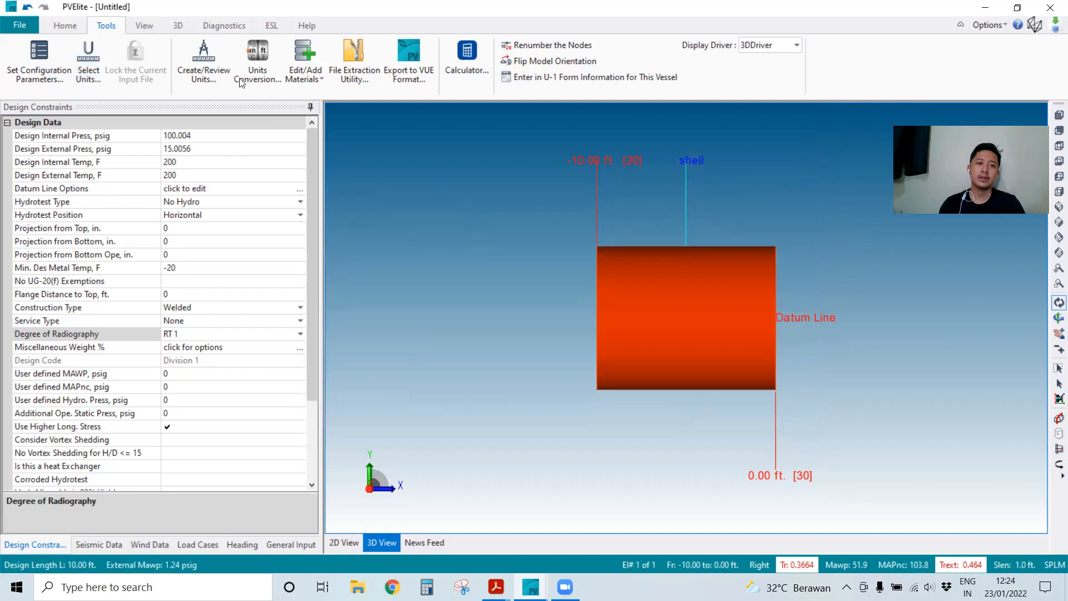
Review the constants and user units for creating a new units file, and look at the Units Conversion Utility
click(201, 56)
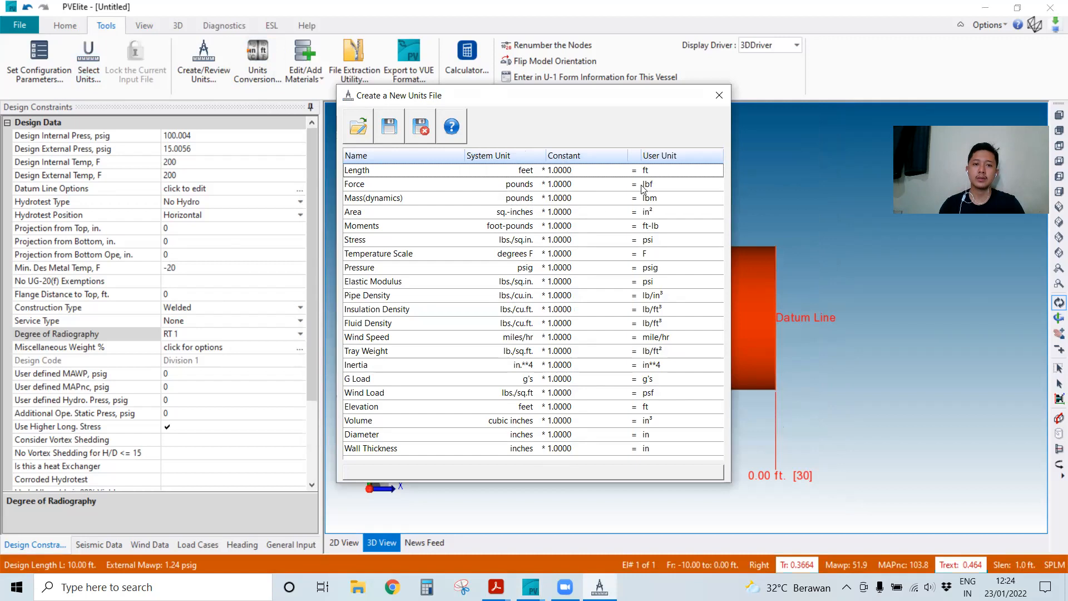
click(563, 190)
click(647, 204)
click(717, 199)
click(717, 199)
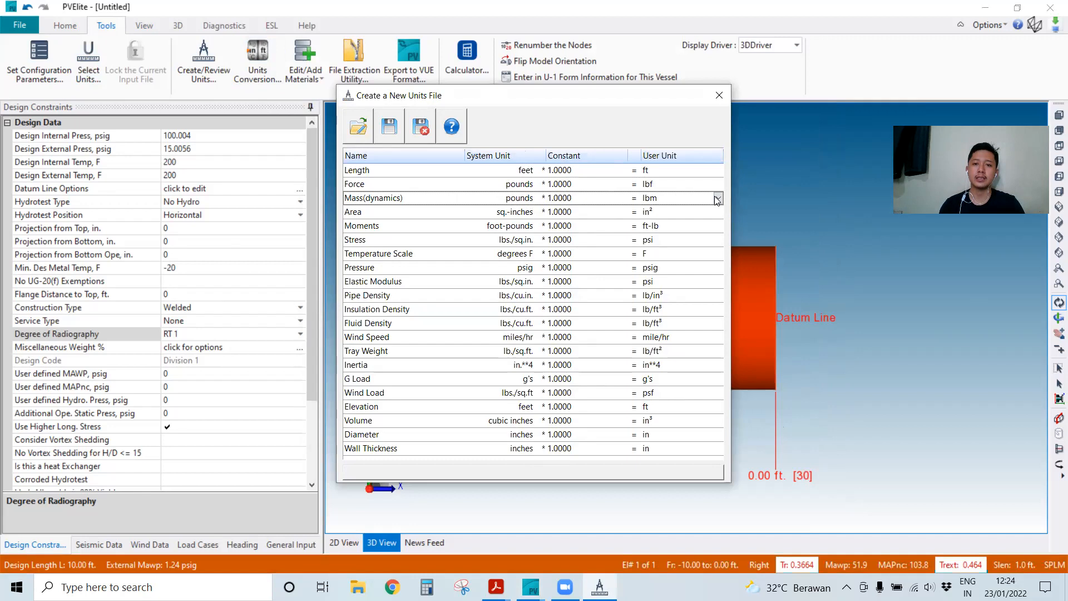
click(719, 96)
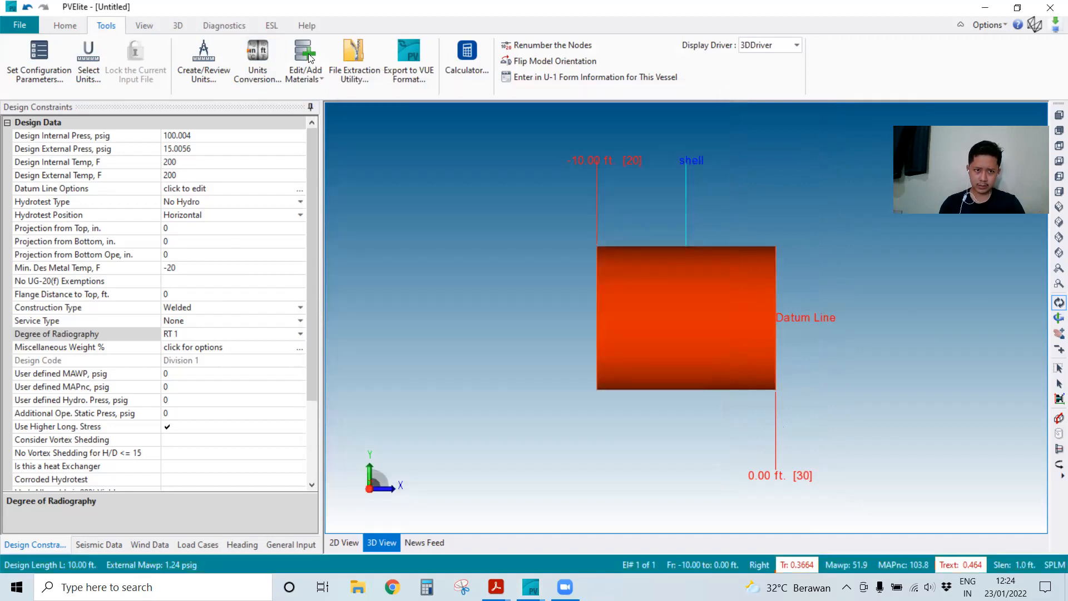
click(251, 53)
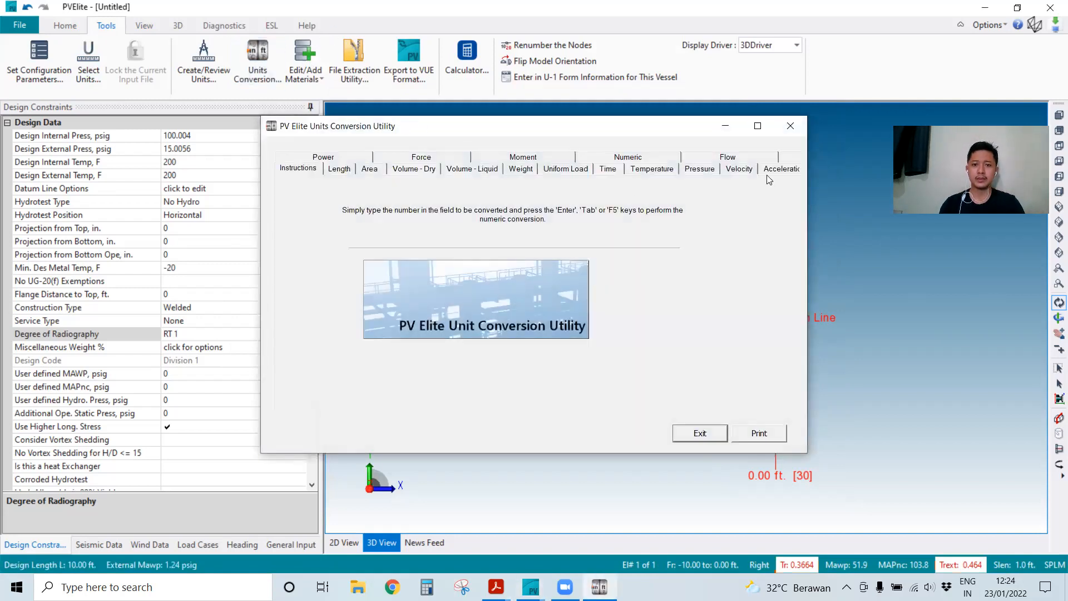
click(790, 126)
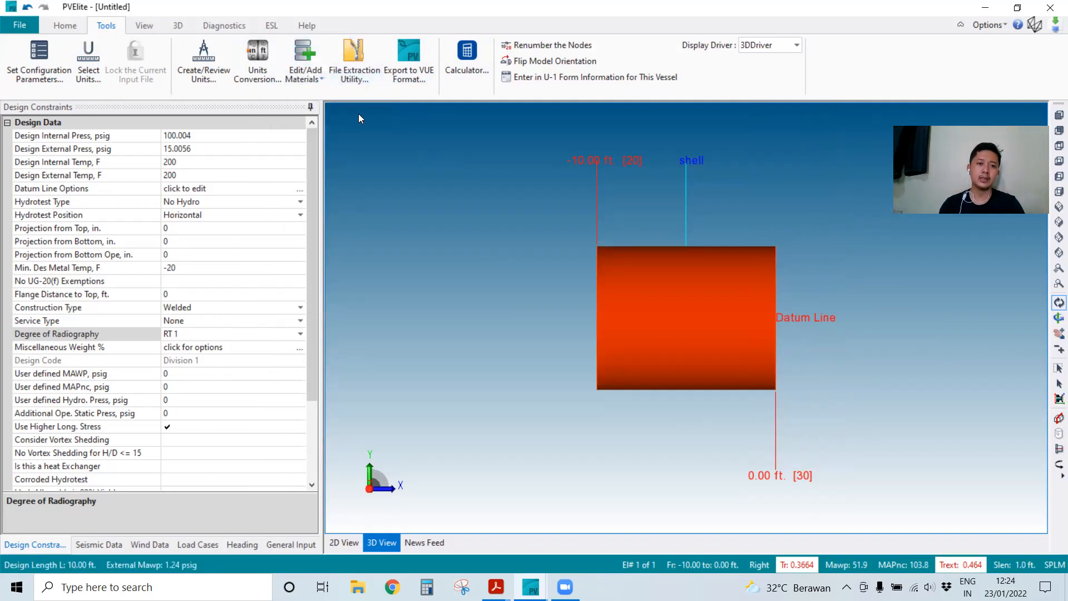
Examine the Division 1 material property fields in the Material Database Editor, and close the editor
click(322, 79)
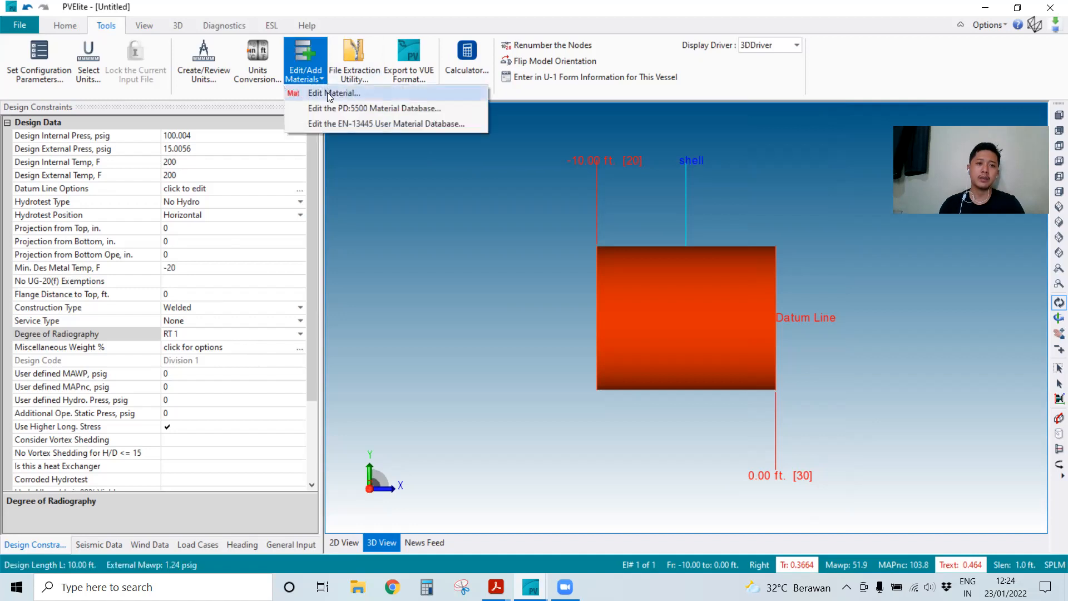
click(334, 93)
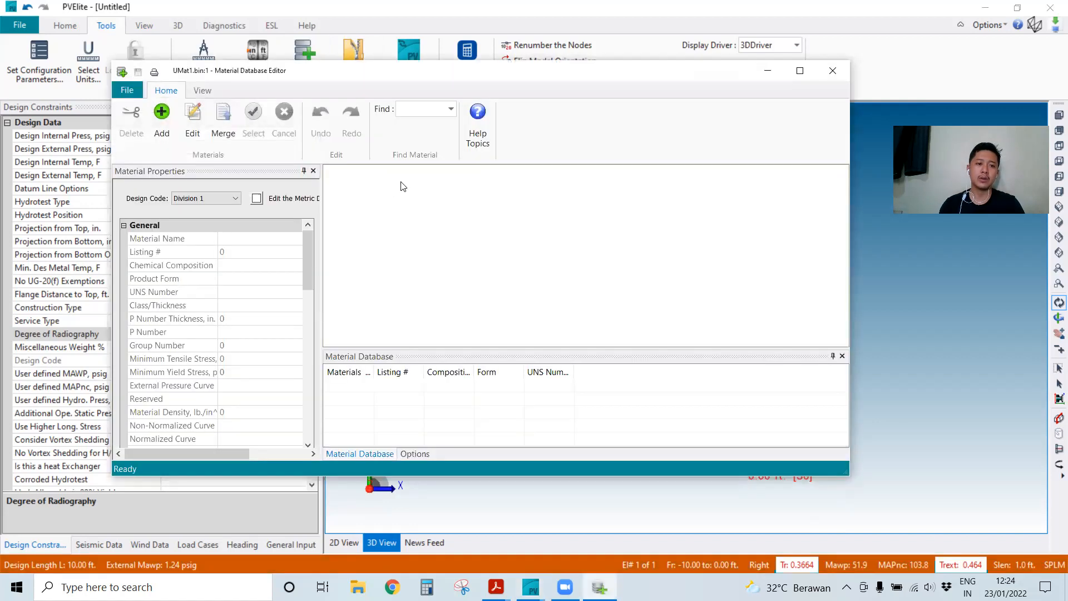
drag(307, 250, 325, 232)
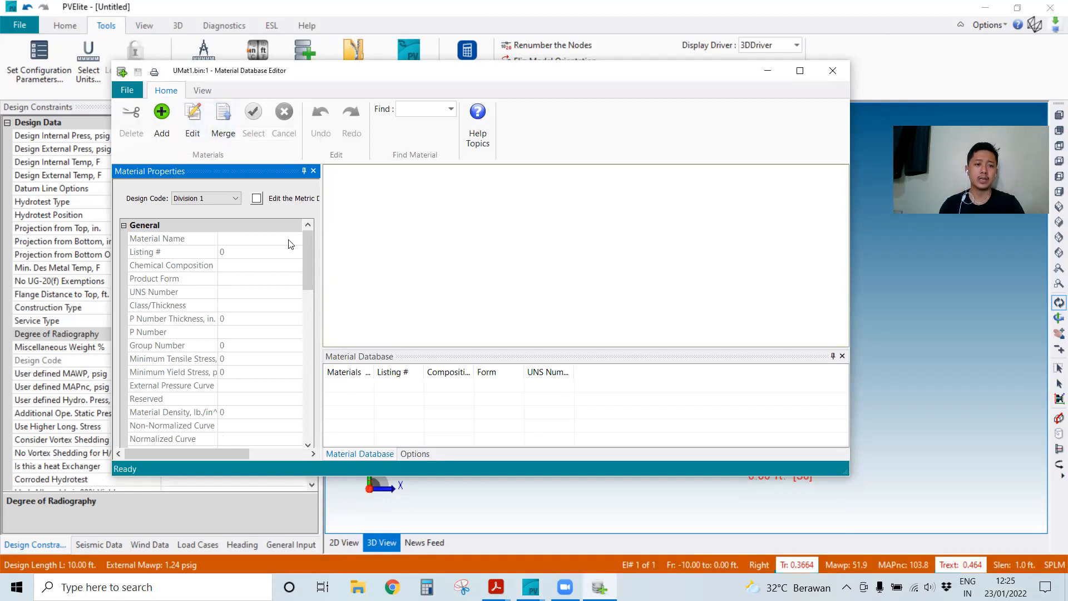
drag(309, 285, 320, 382)
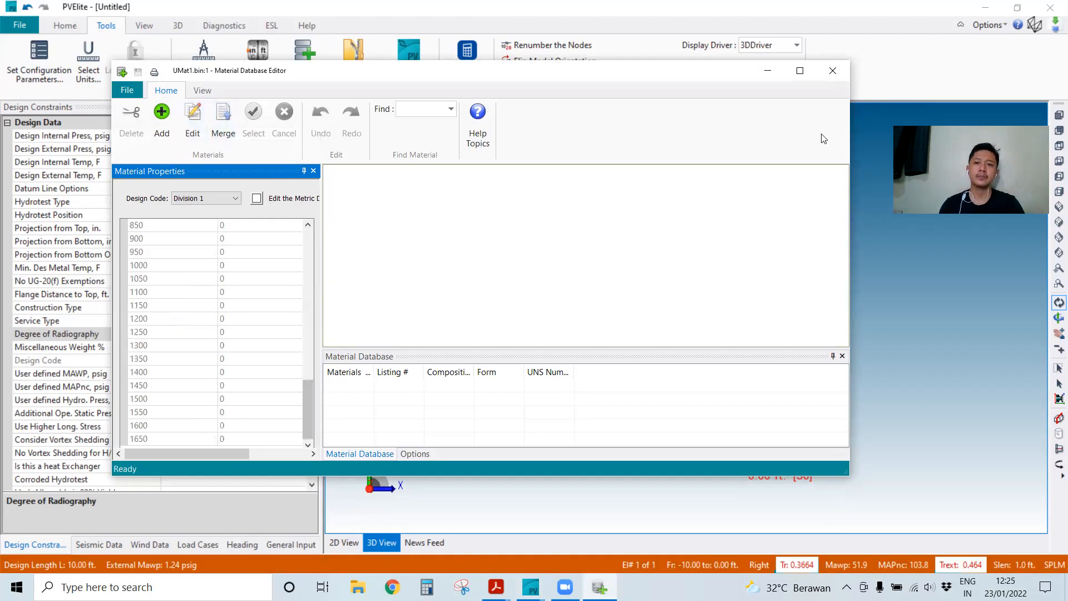
click(831, 78)
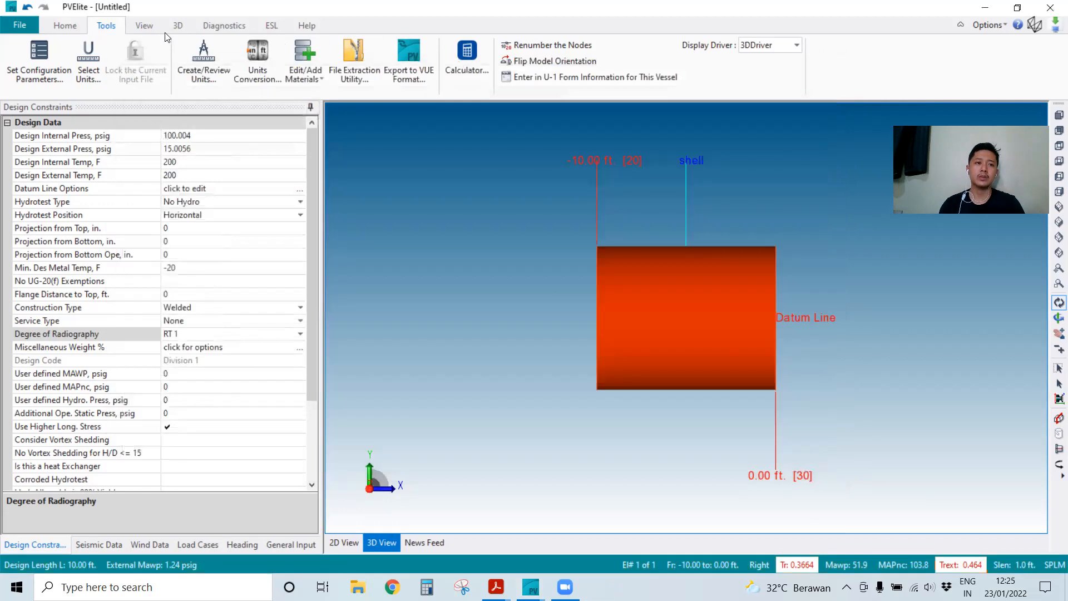
Compare the shell in Wireframe, Flat Shaded and Gouraud Shaded display modes from different angles
click(145, 27)
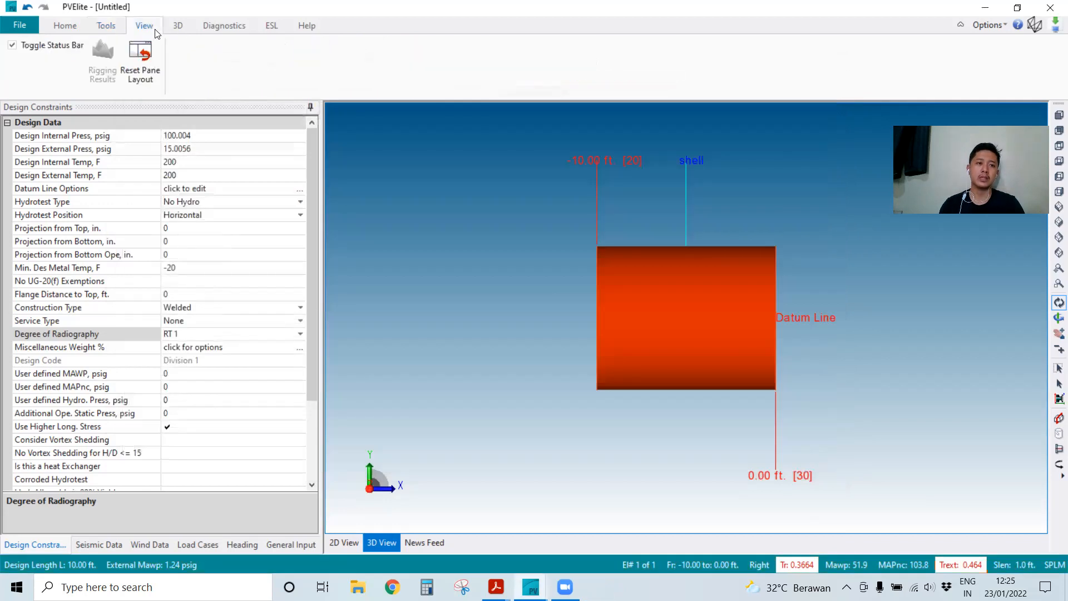
click(177, 27)
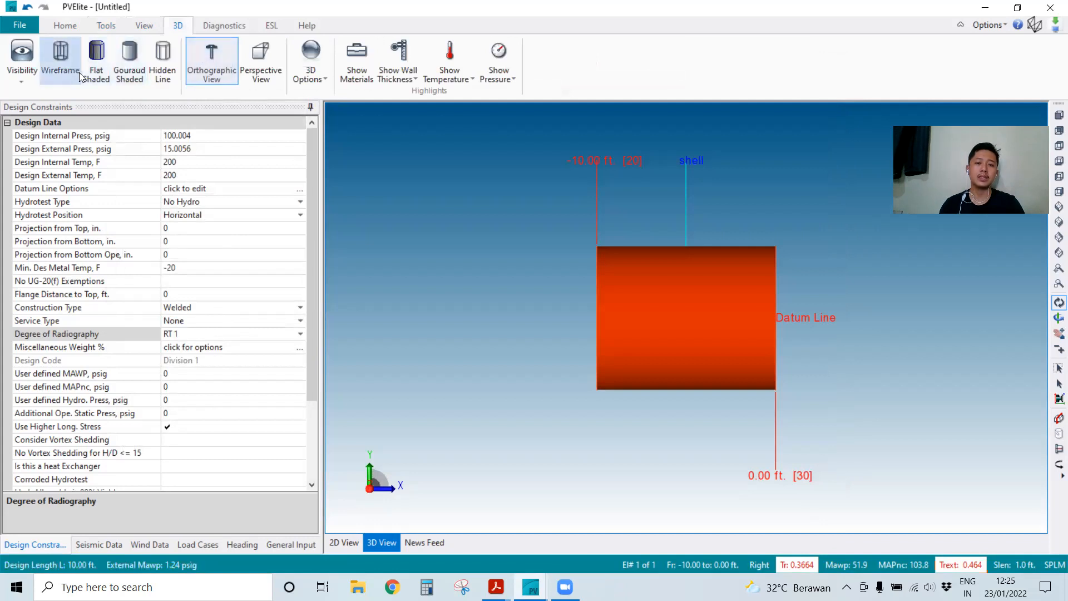
drag(655, 319, 572, 332)
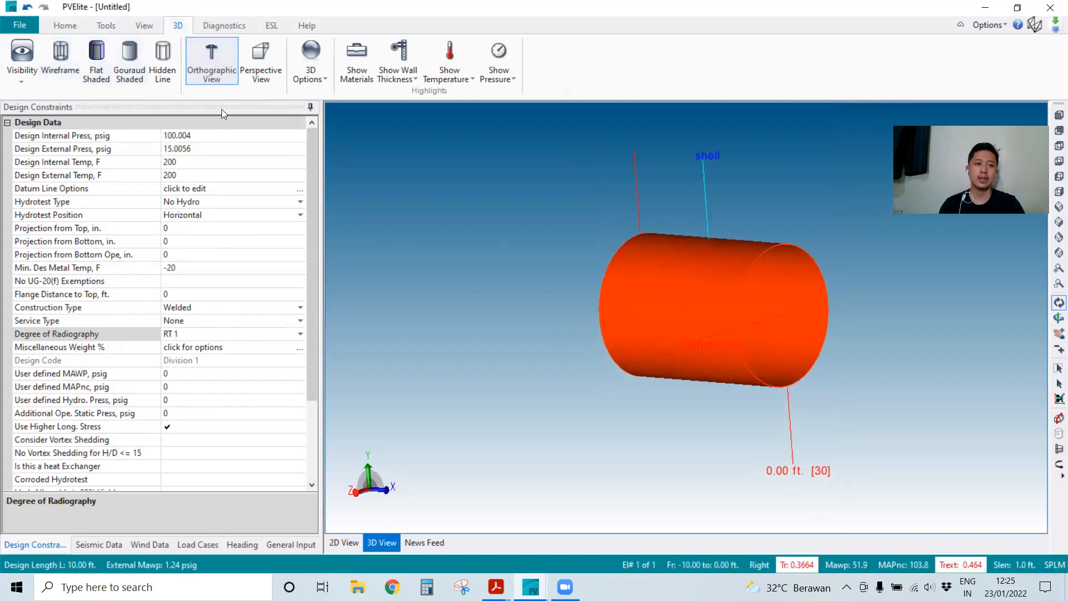
click(65, 52)
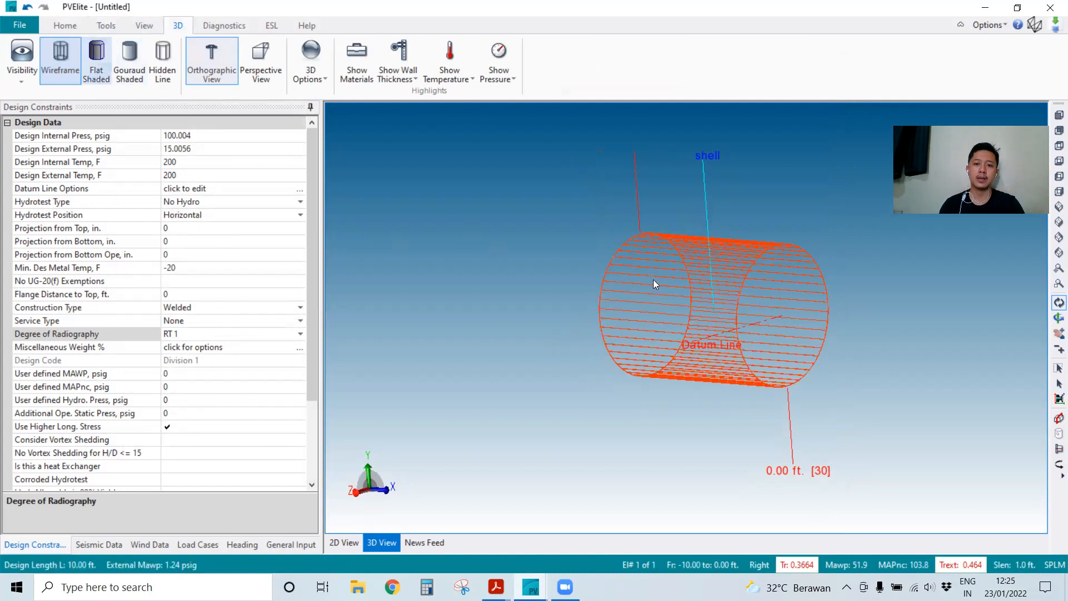
drag(788, 326, 496, 230)
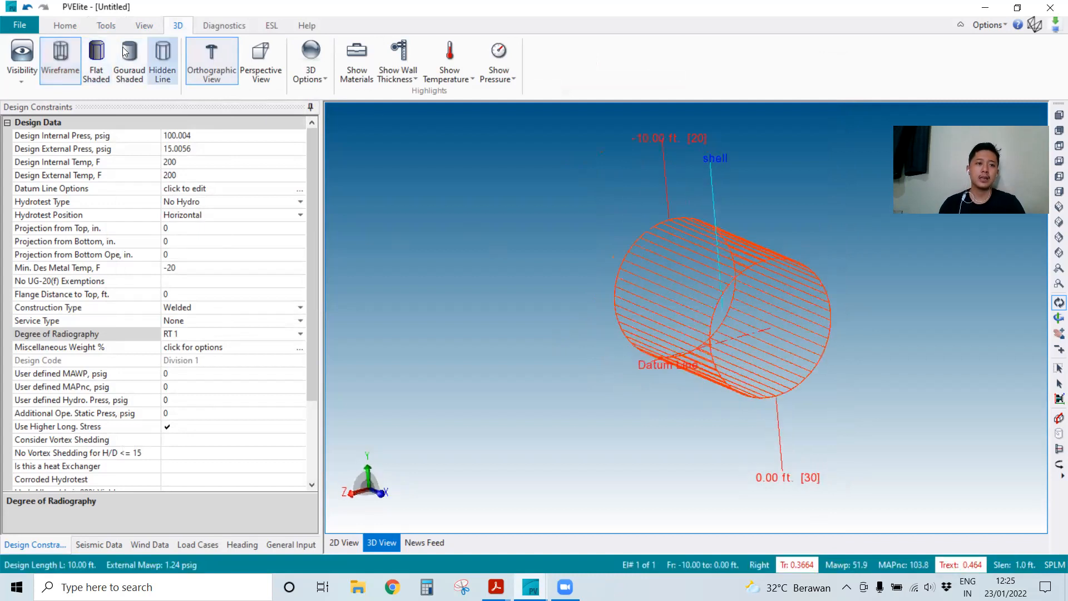
click(96, 58)
mouse_move(753, 257)
mouse_down()
mouse_move(676, 312)
mouse_move(764, 242)
mouse_move(784, 274)
mouse_up()
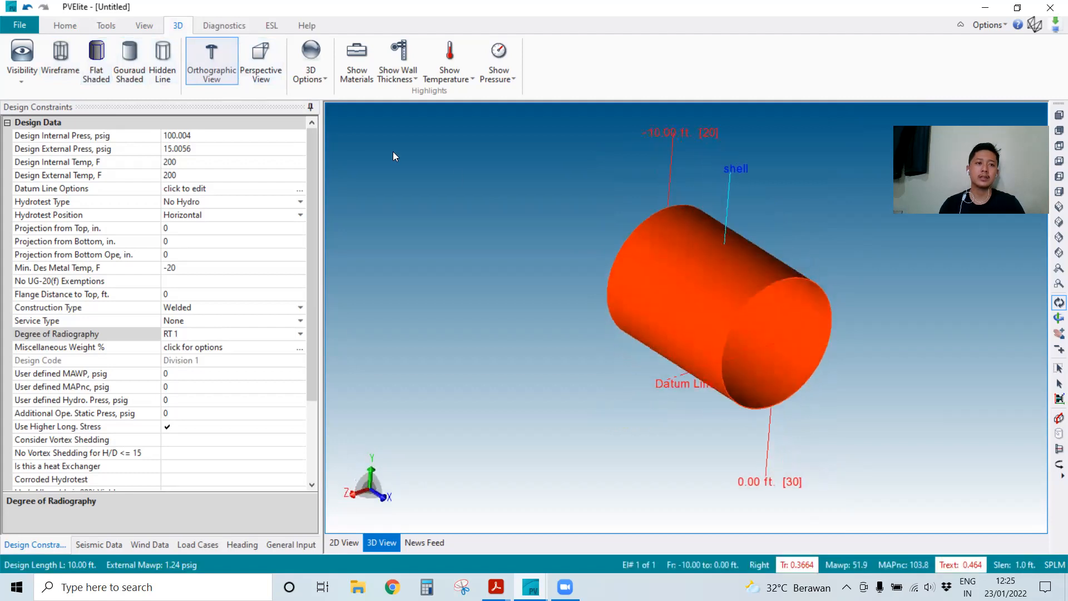
click(130, 59)
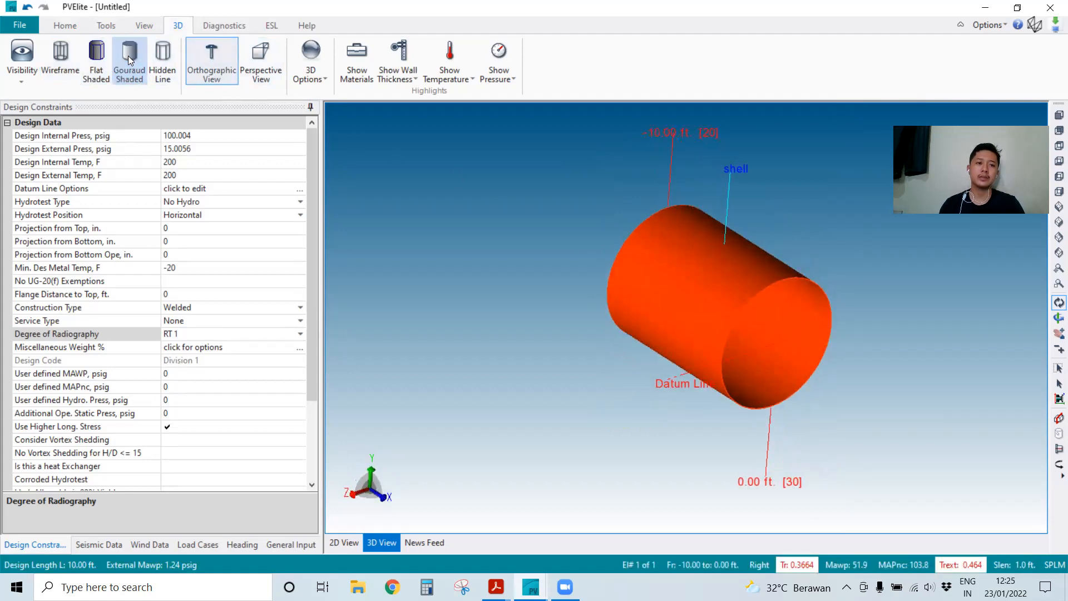
View the shell in perspective projection, and return it to the orthographic view
click(272, 71)
drag(758, 329, 788, 310)
click(229, 72)
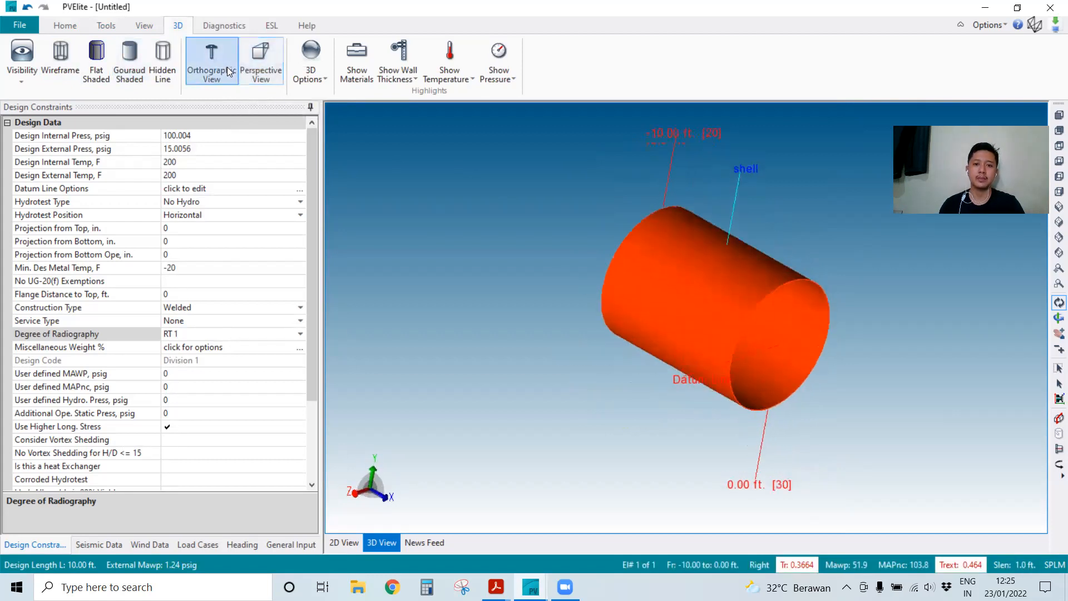
drag(657, 253, 621, 282)
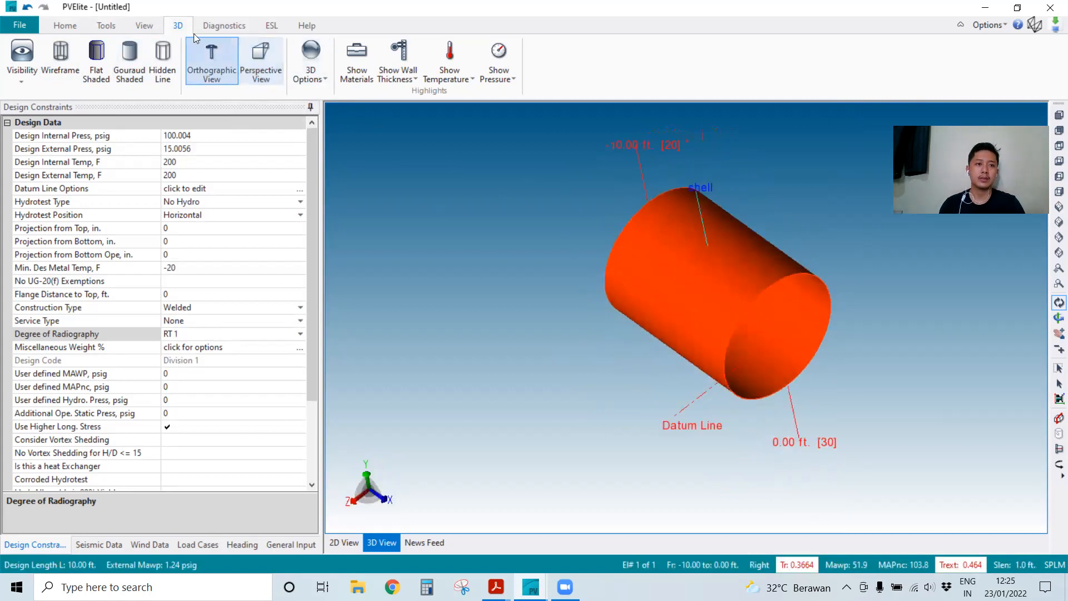
Examine the vessel's Design Constraints from the design internal pressure through the end of the design data
click(72, 21)
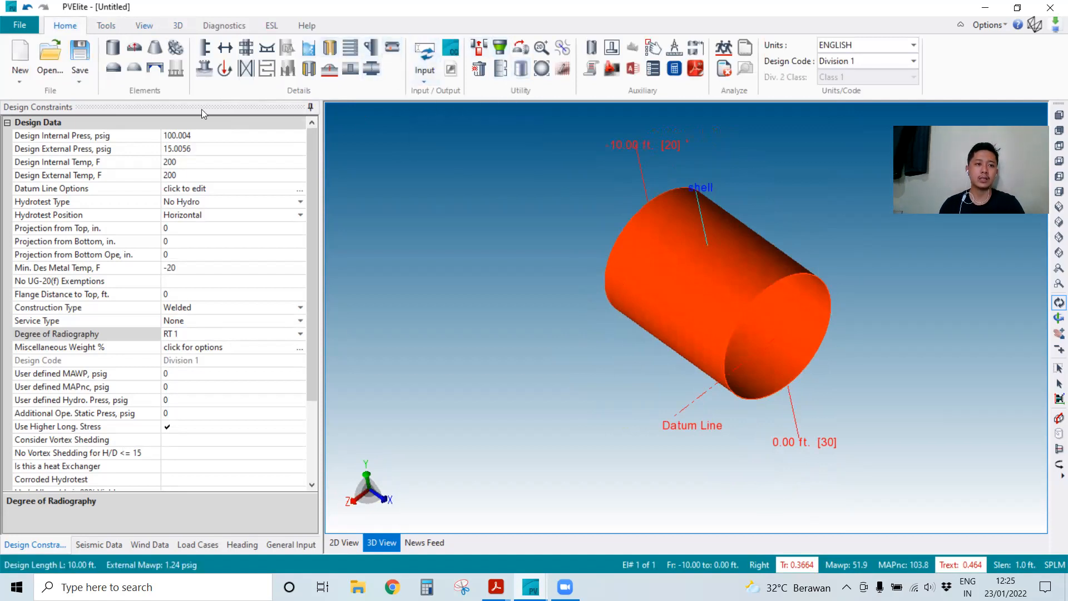
drag(312, 155, 312, 301)
drag(313, 231, 316, 114)
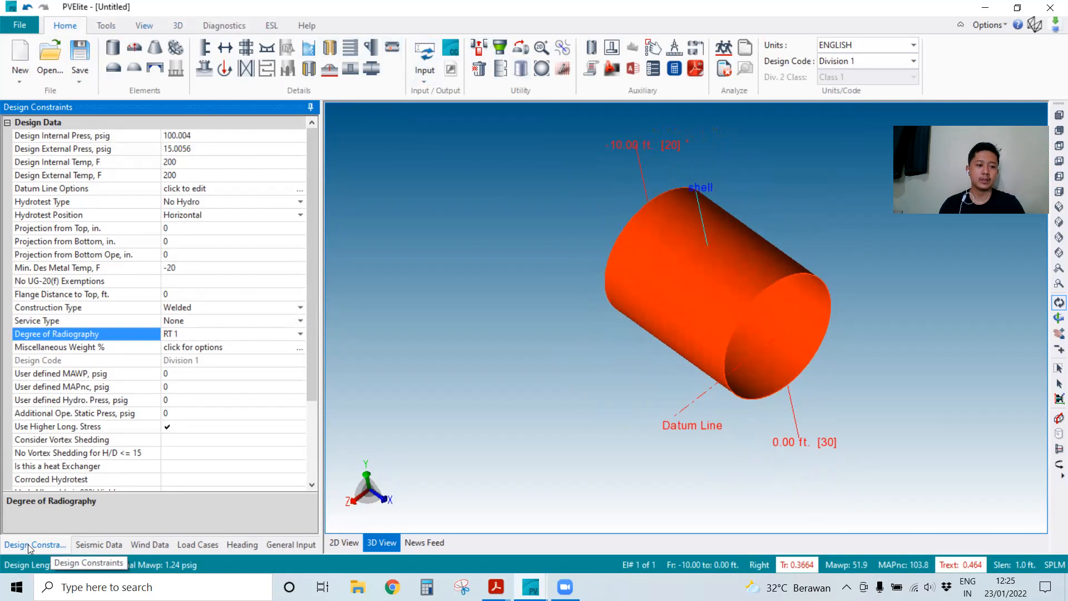
drag(314, 201, 315, 130)
click(108, 139)
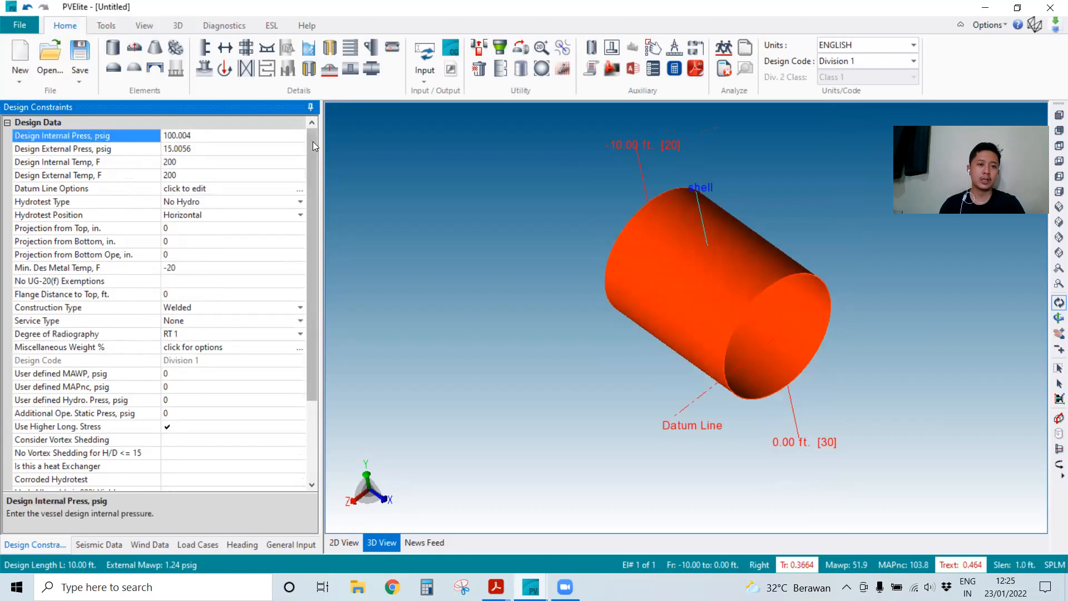
scroll(312, 244, down, 3)
drag(313, 266, 288, 126)
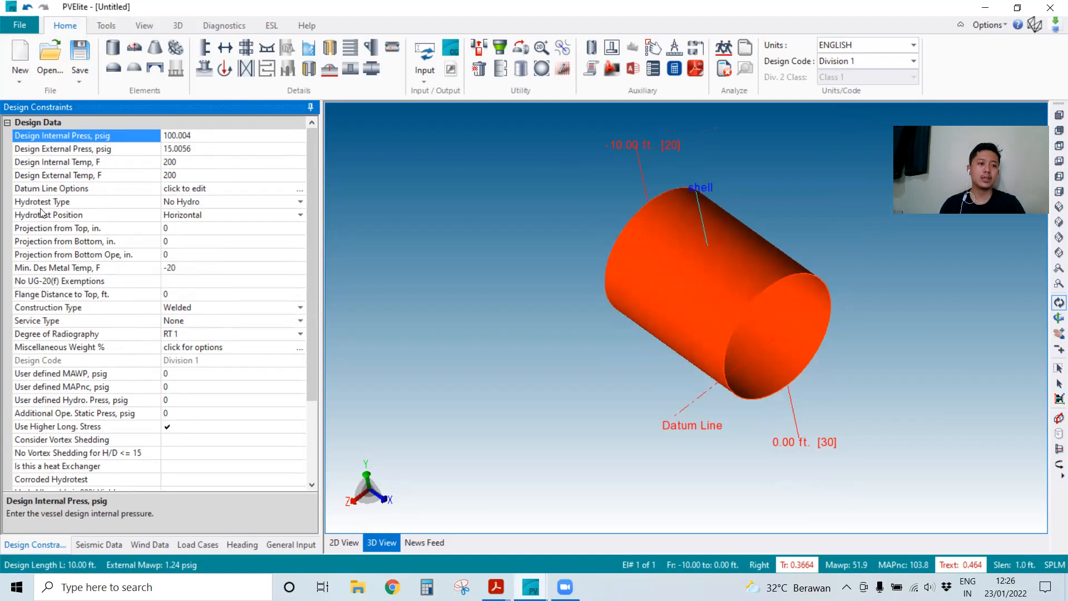
Check the available Hydrotest Type and Hydrotest Position options, keeping No Hydro and Horizontal
click(21, 205)
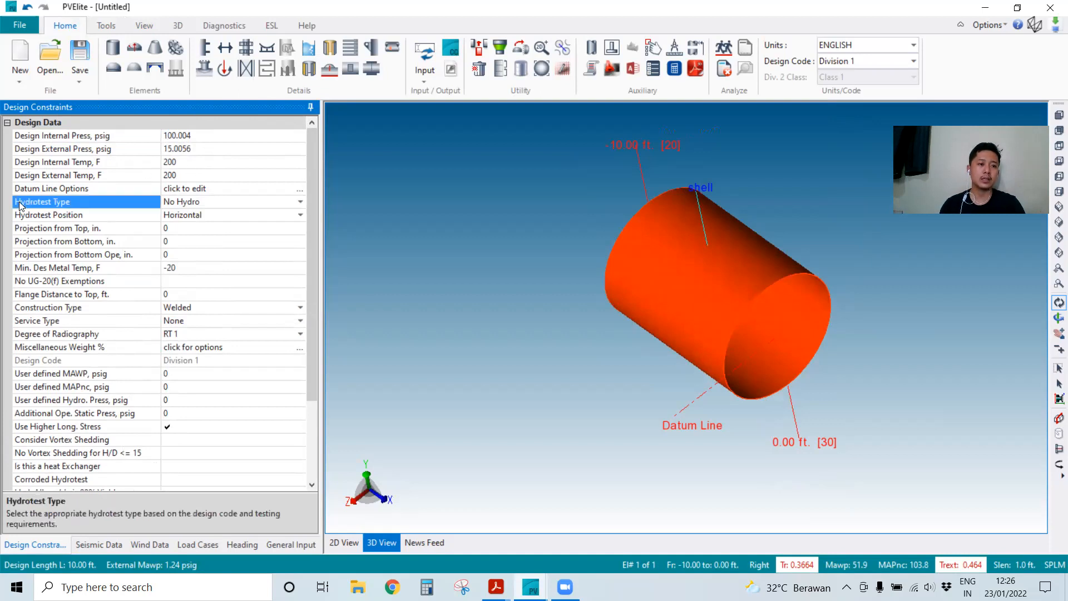
click(300, 202)
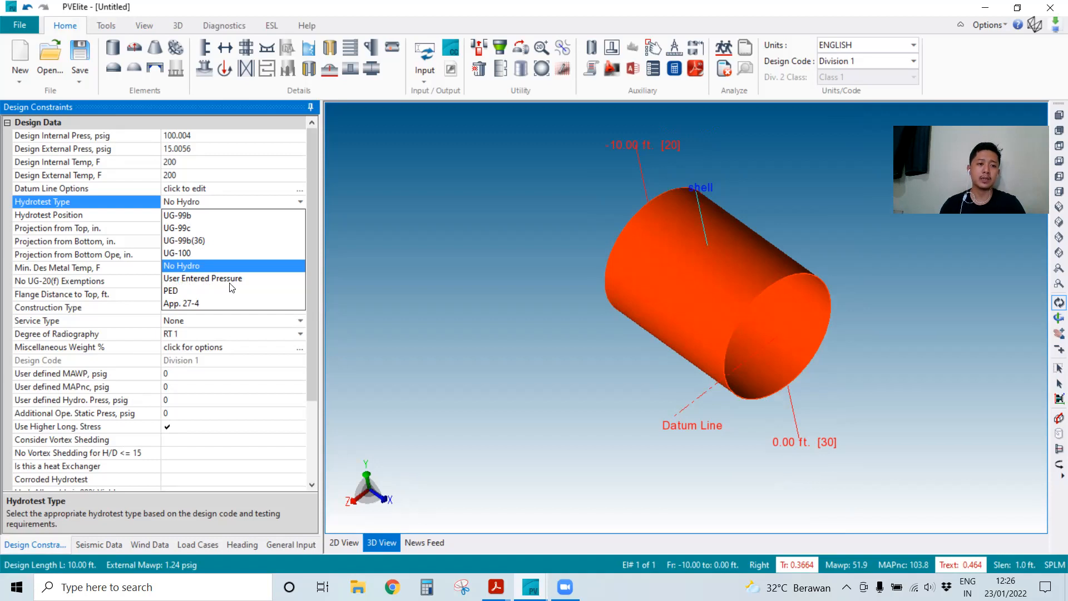
click(92, 204)
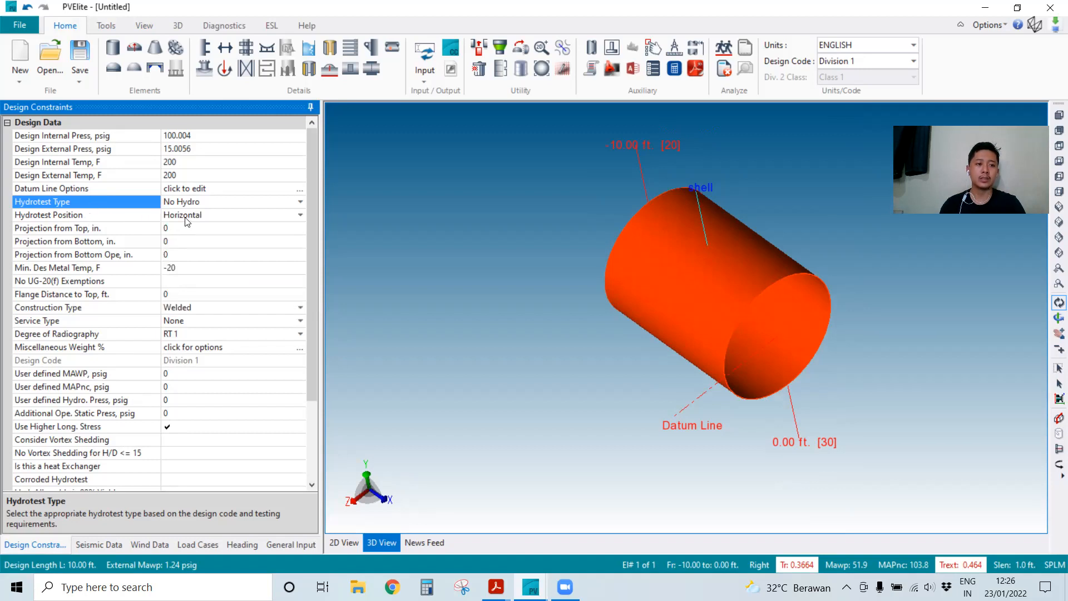
click(299, 216)
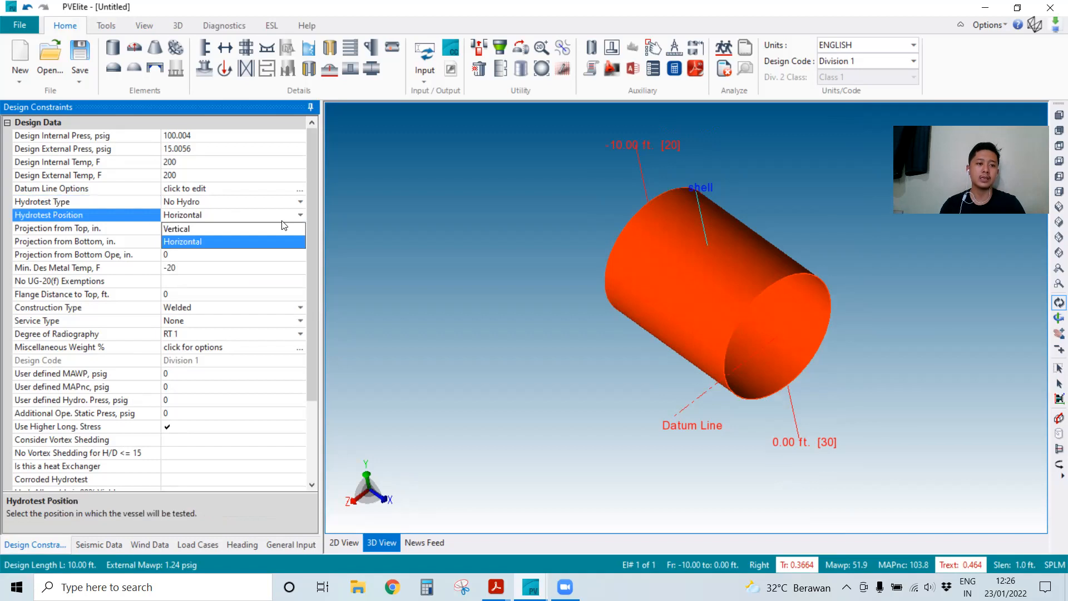
click(123, 214)
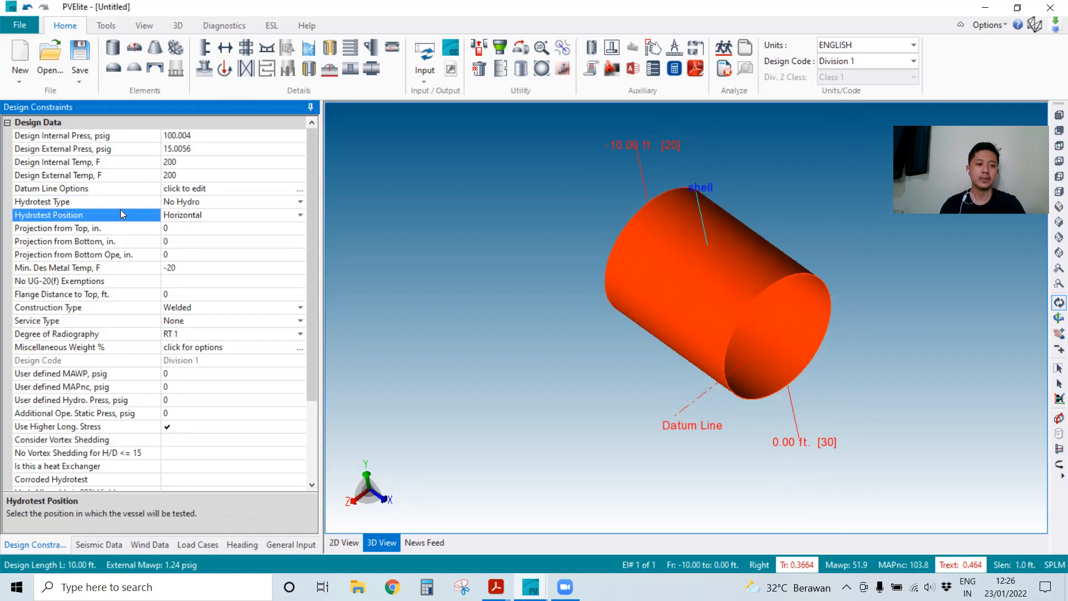
Inspect the minimum design metal temperature entry in the vessel's design data without changing it
click(98, 267)
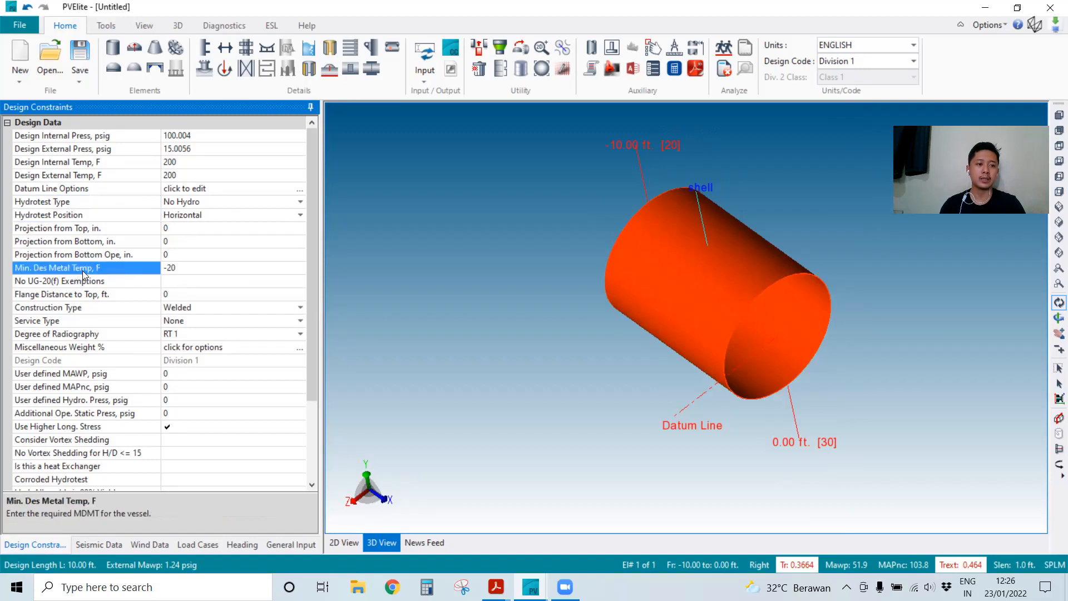
double_click(180, 268)
click(156, 254)
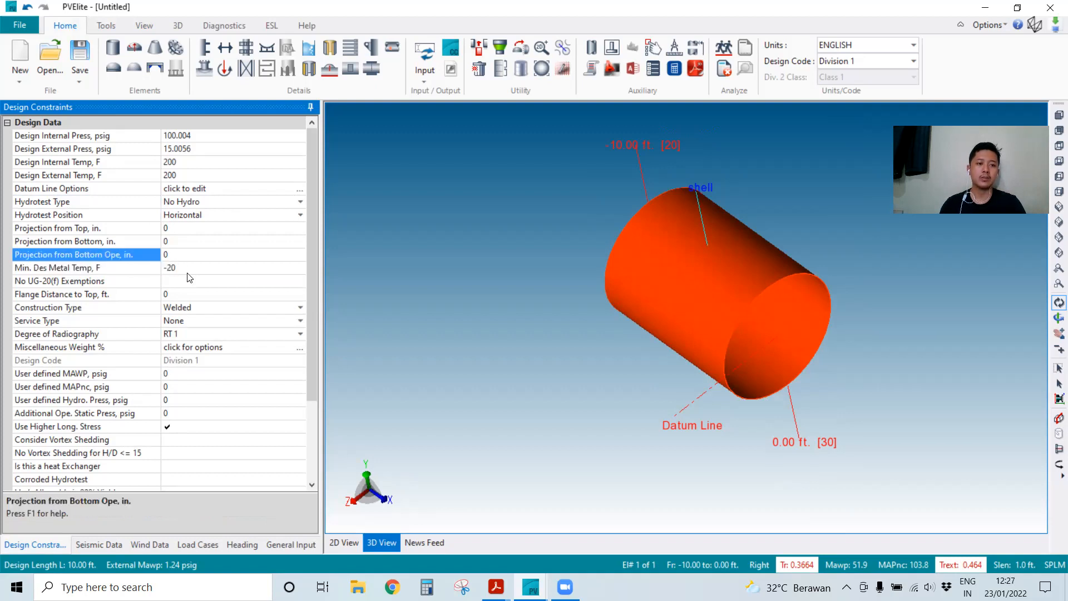
click(156, 268)
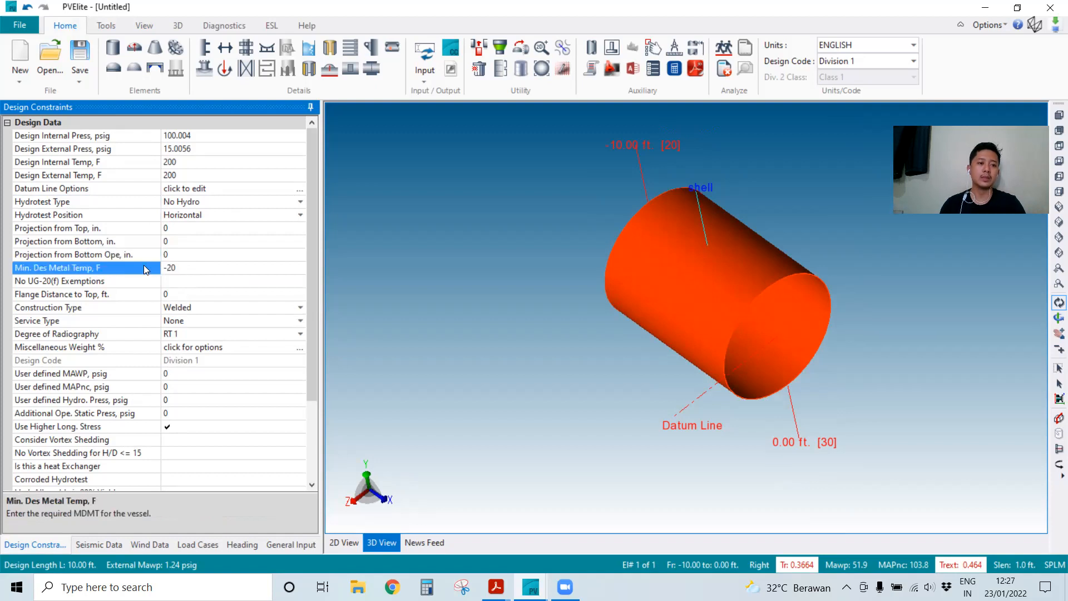
Inspect the minimum design metal temperature entry and check the available Construction Type options, keeping Welded
click(175, 268)
click(142, 267)
scroll(310, 317, down, 2)
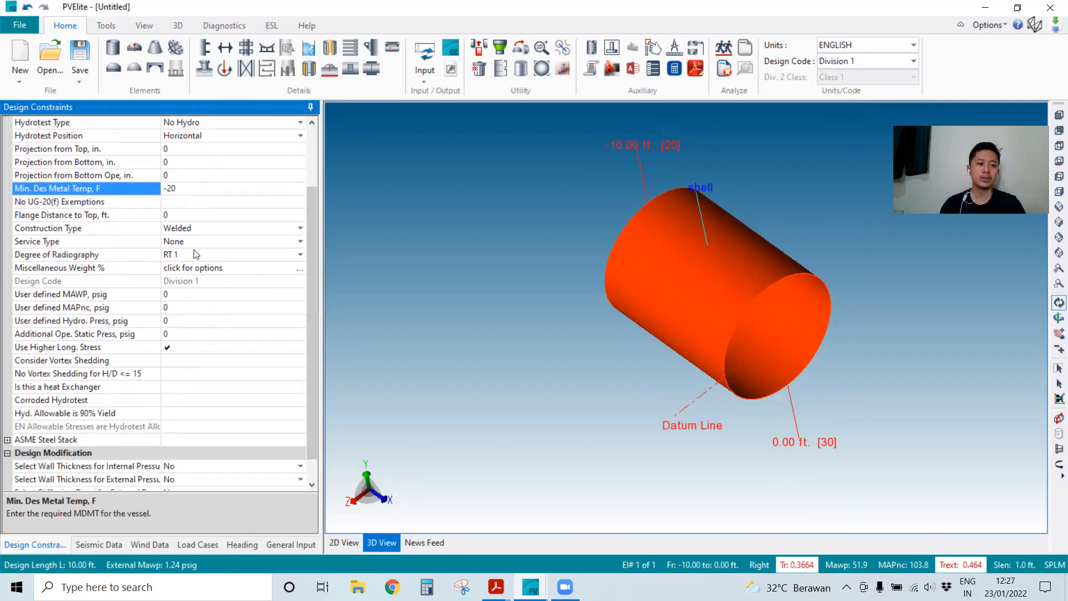
click(299, 228)
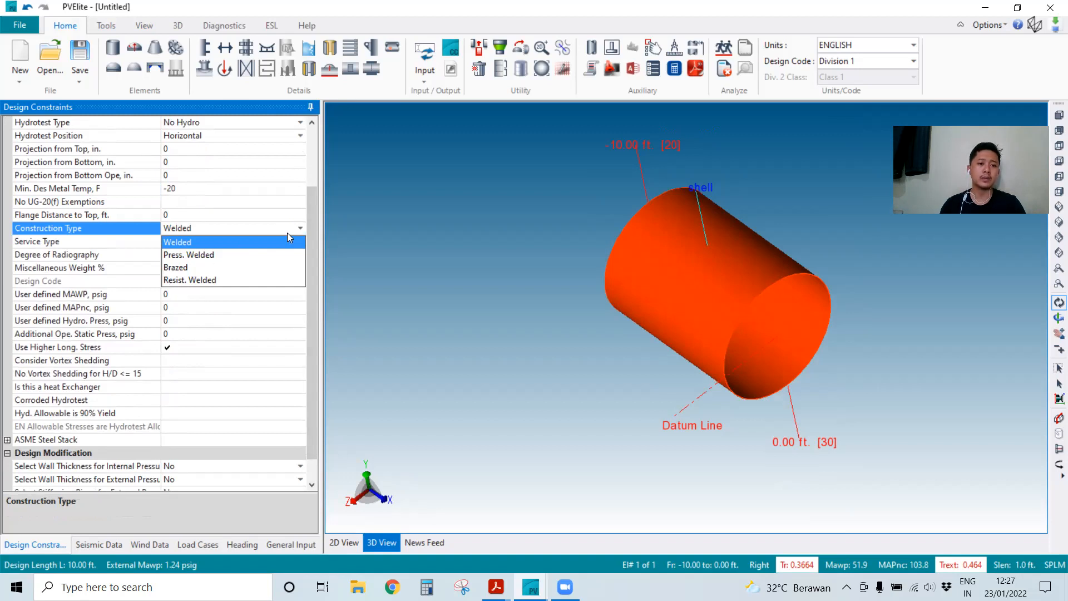
click(300, 228)
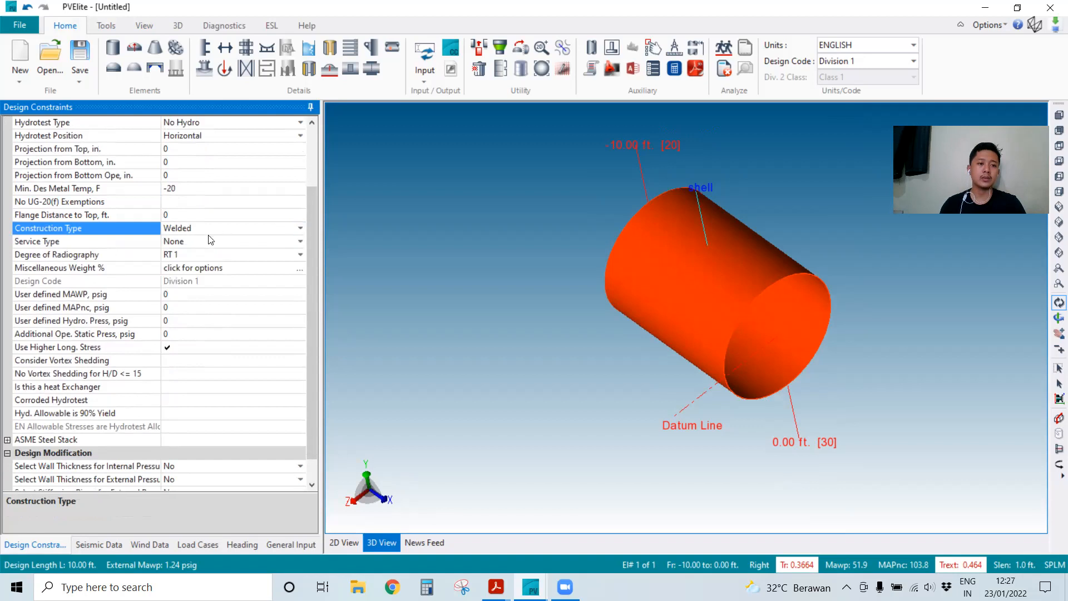
Check the available Service Type and Degree of Radiography options, keeping None and RT 1
click(145, 242)
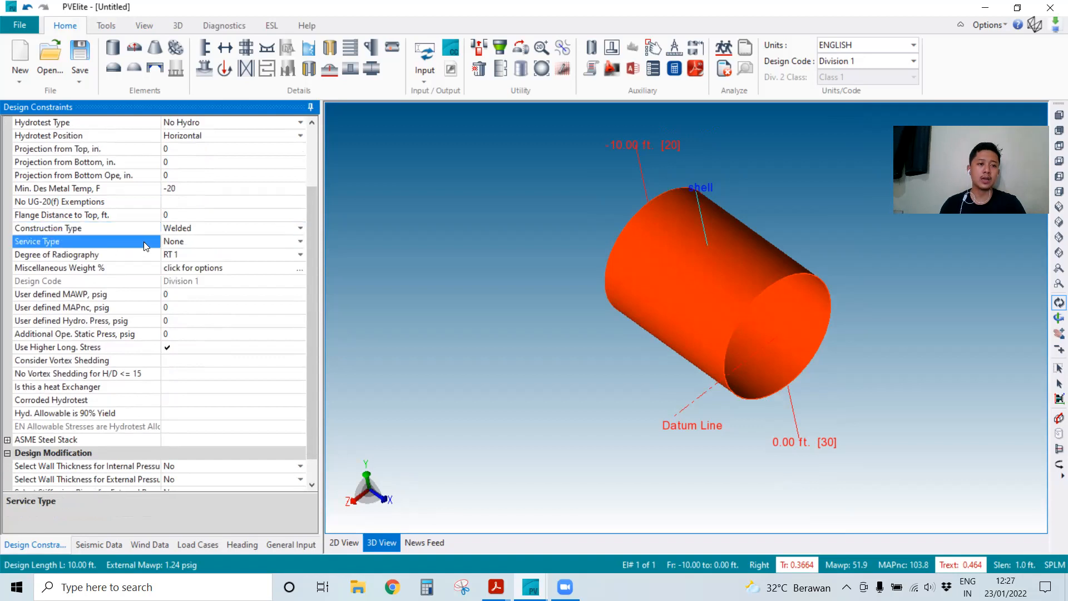
click(304, 240)
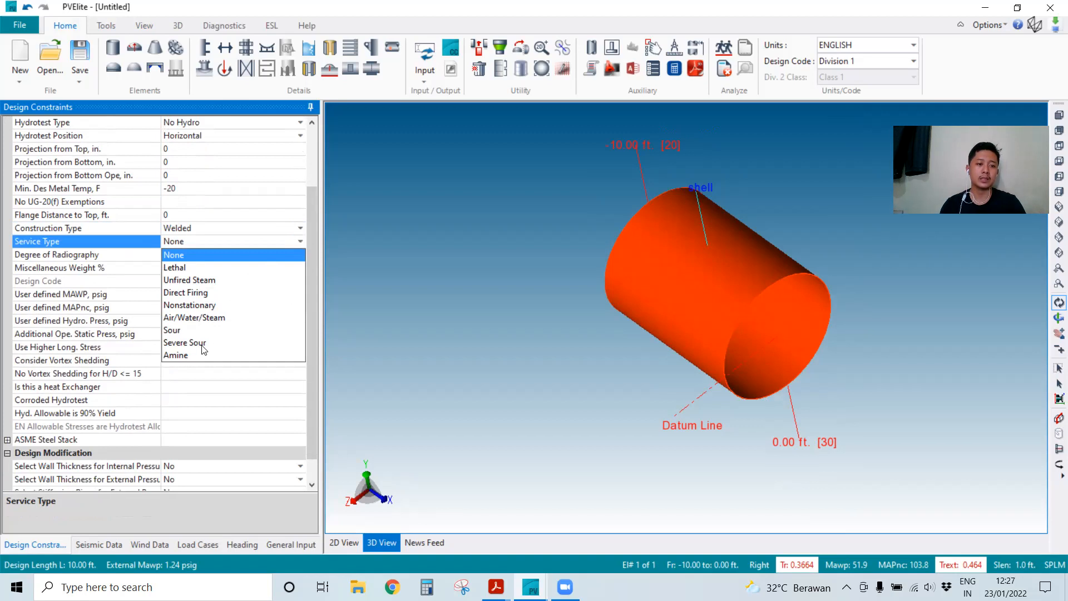
click(297, 245)
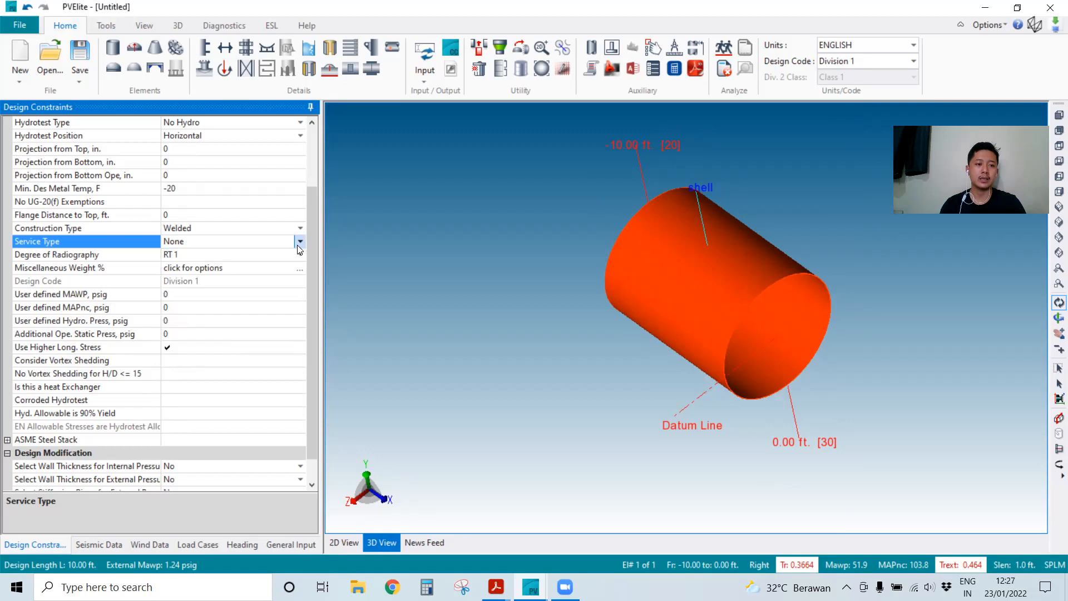
click(141, 254)
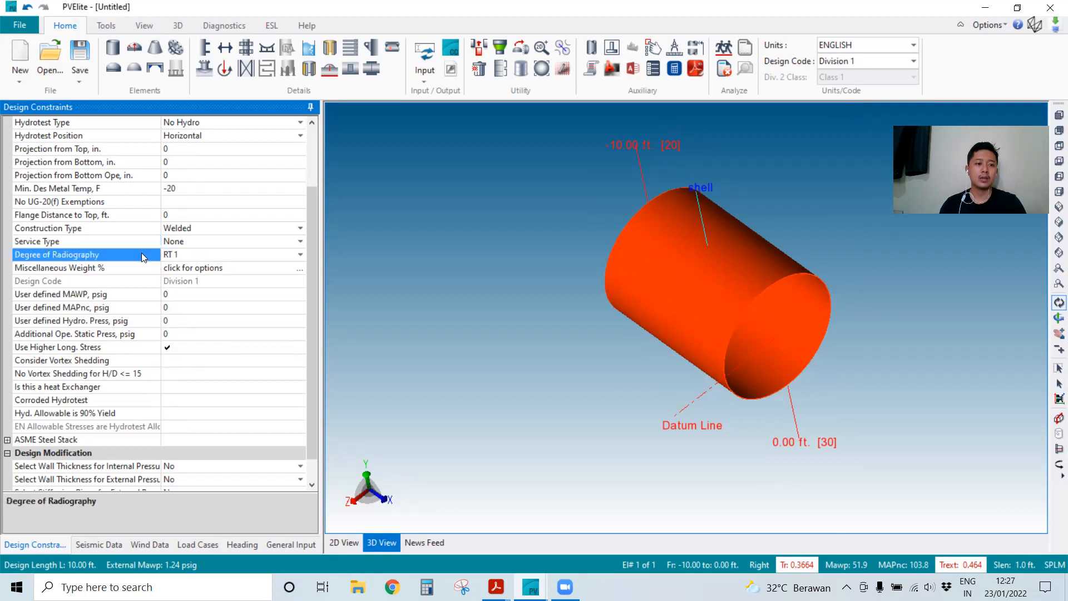
click(295, 255)
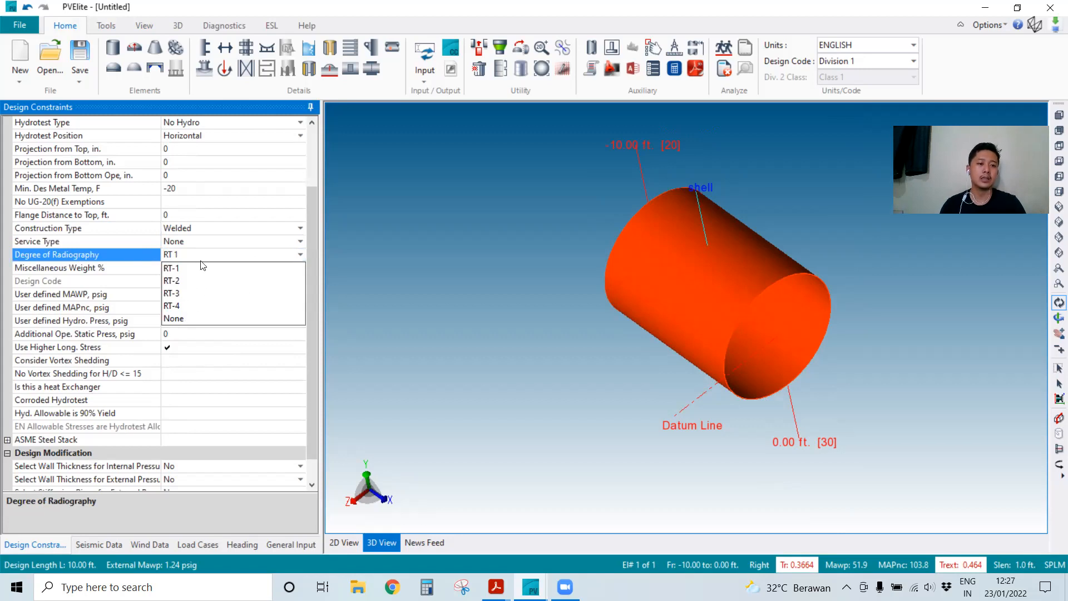
click(135, 254)
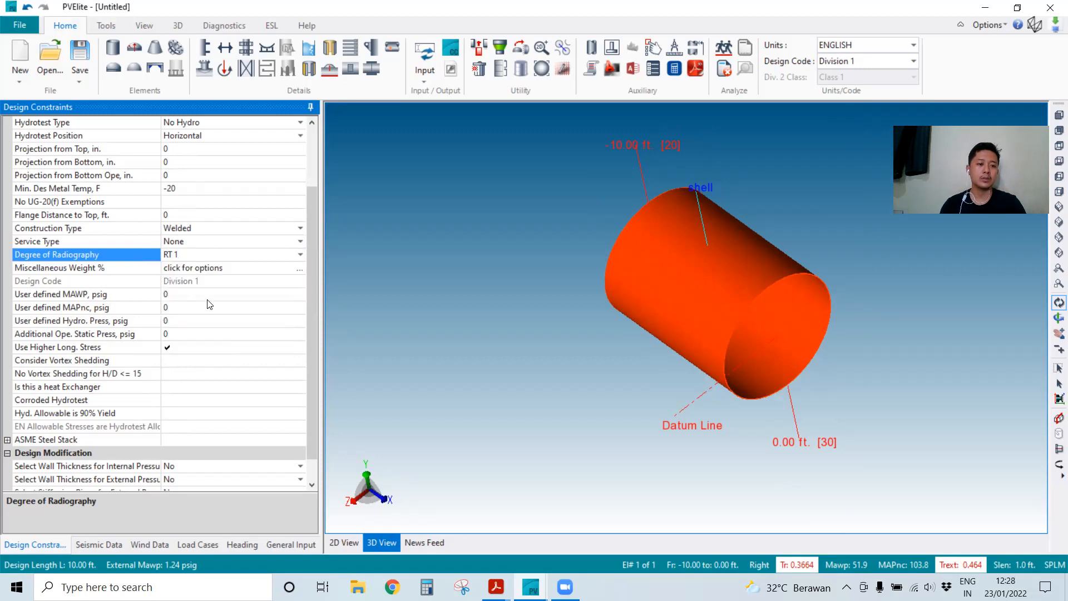
Set Select Wall Thickness for Internal Pressure and for External Pressure to Yes in the design modification settings
scroll(310, 321, down, 1)
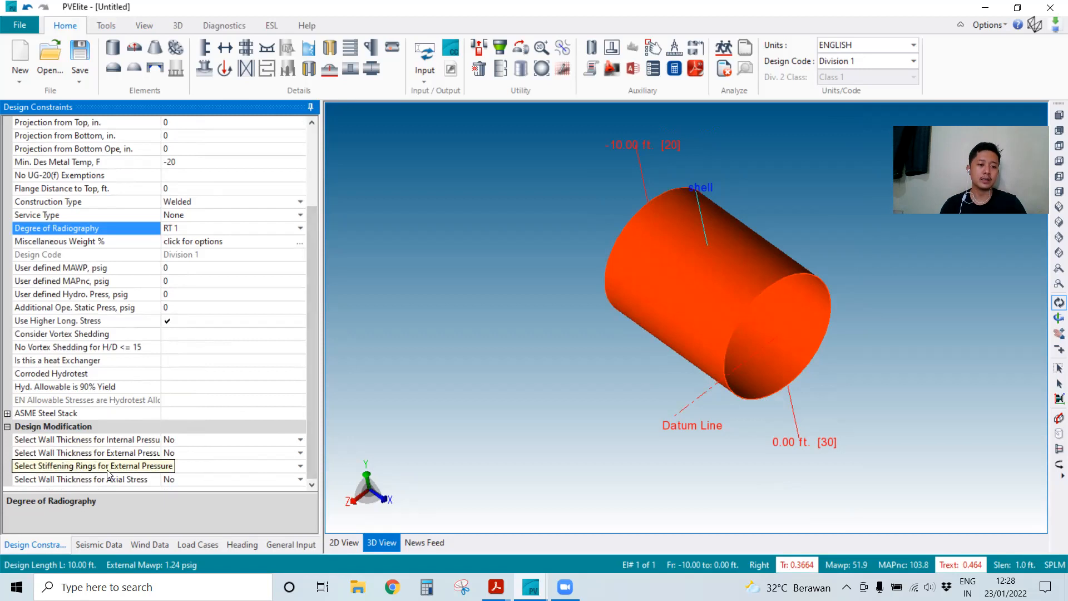
click(300, 440)
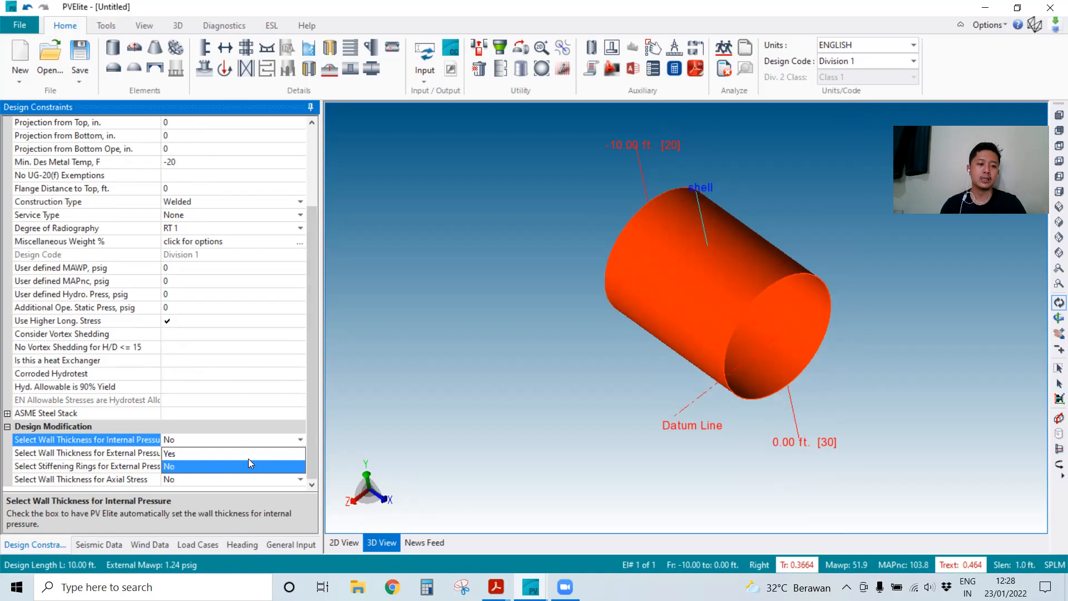
click(248, 459)
click(301, 454)
click(302, 453)
click(301, 453)
click(301, 454)
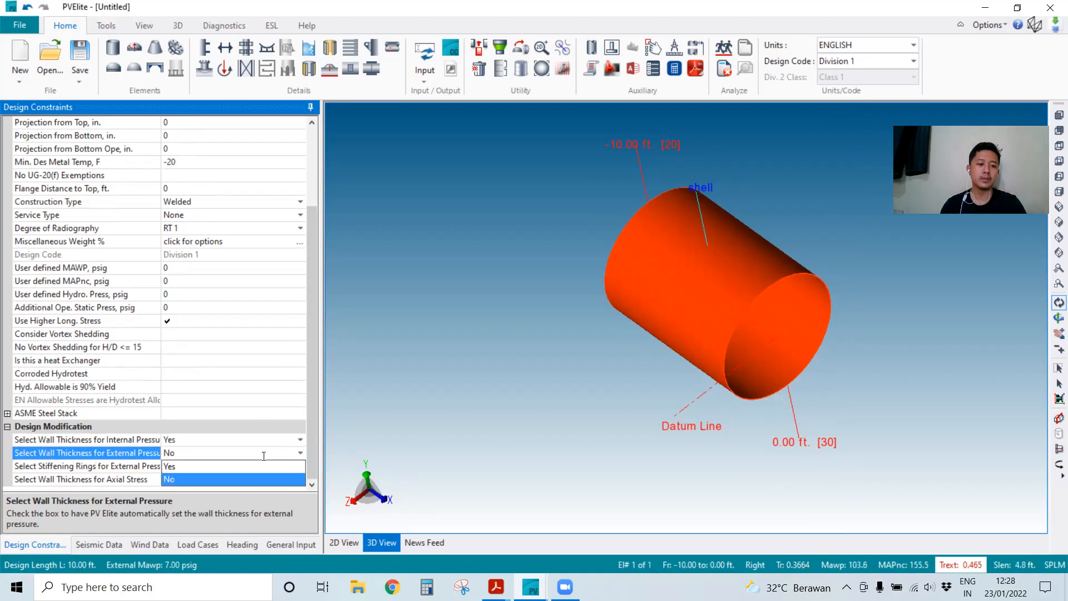
click(241, 469)
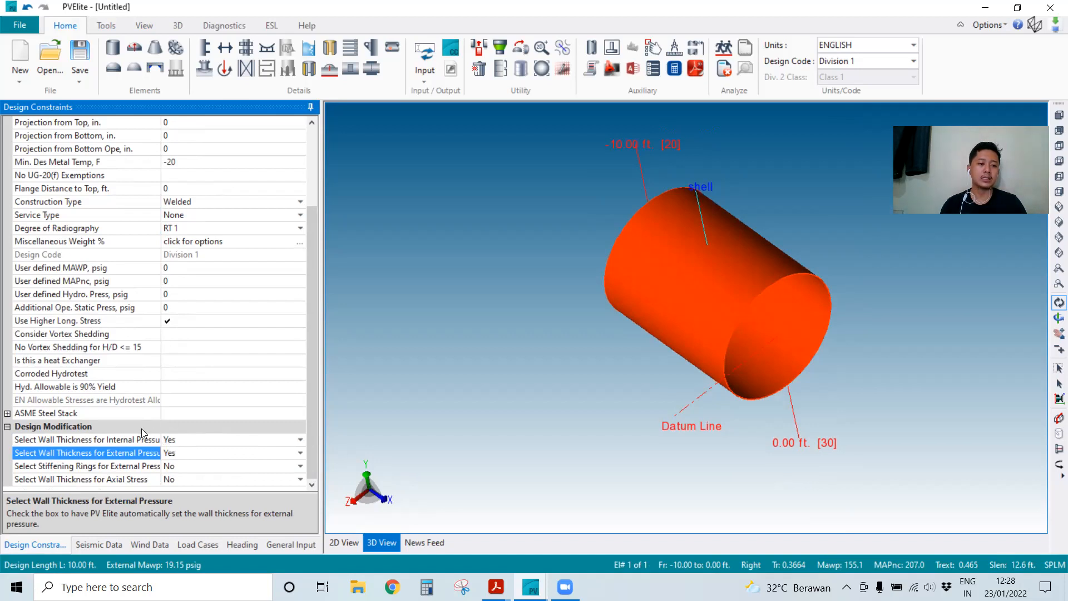
Set the automatic wall thickness selection for external pressure and for internal pressure back to No
click(337, 428)
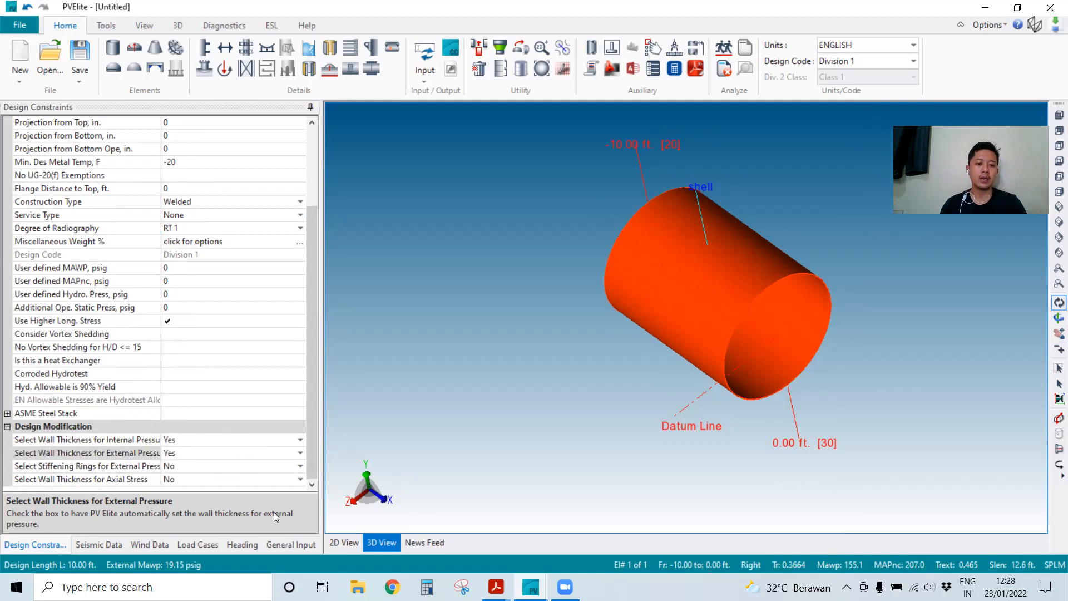
click(310, 461)
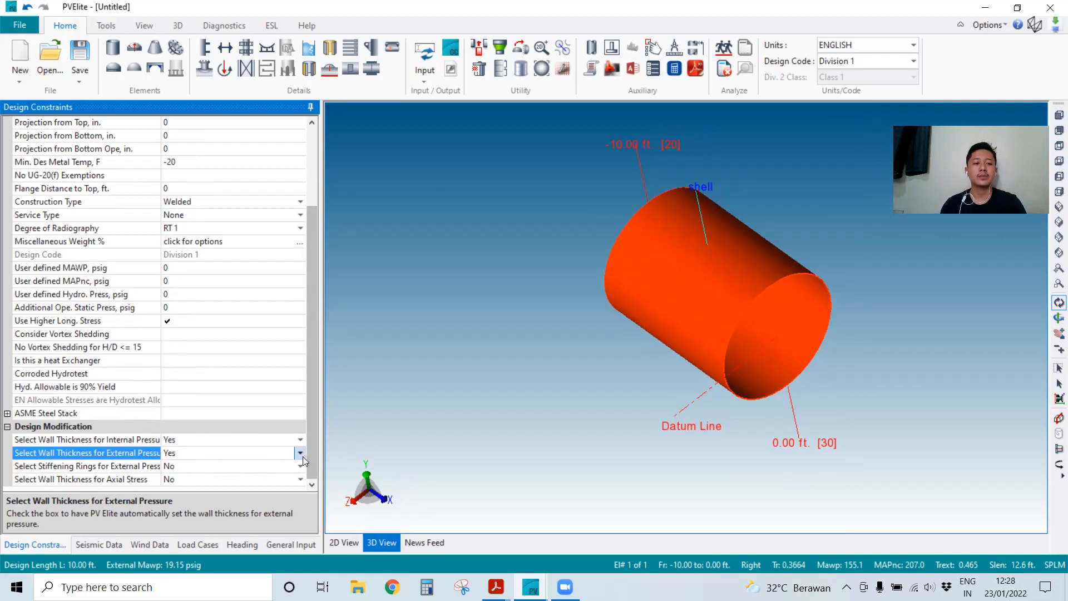
click(302, 456)
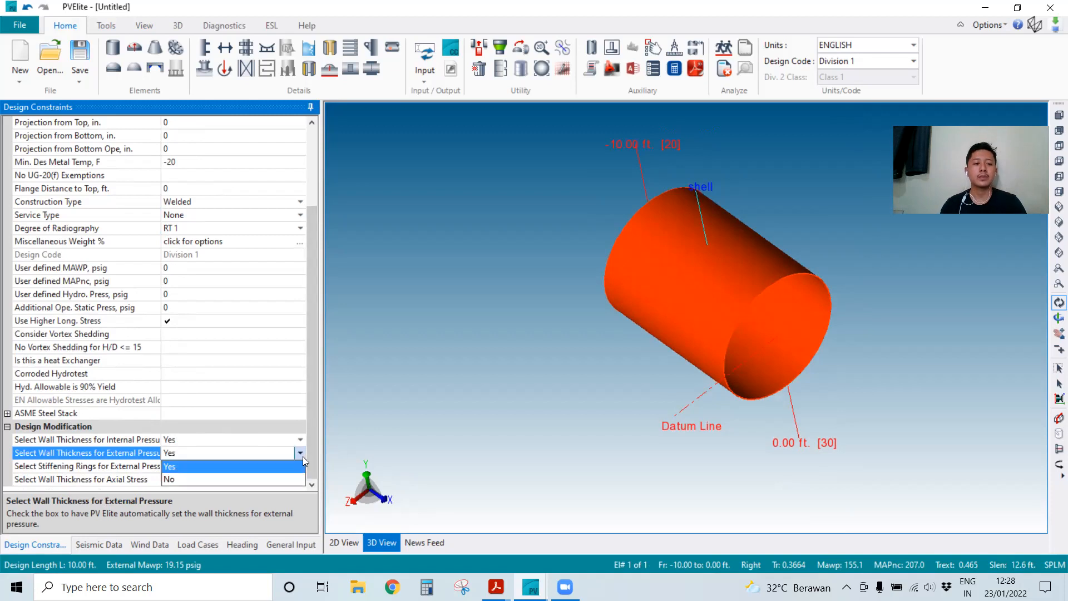
click(248, 480)
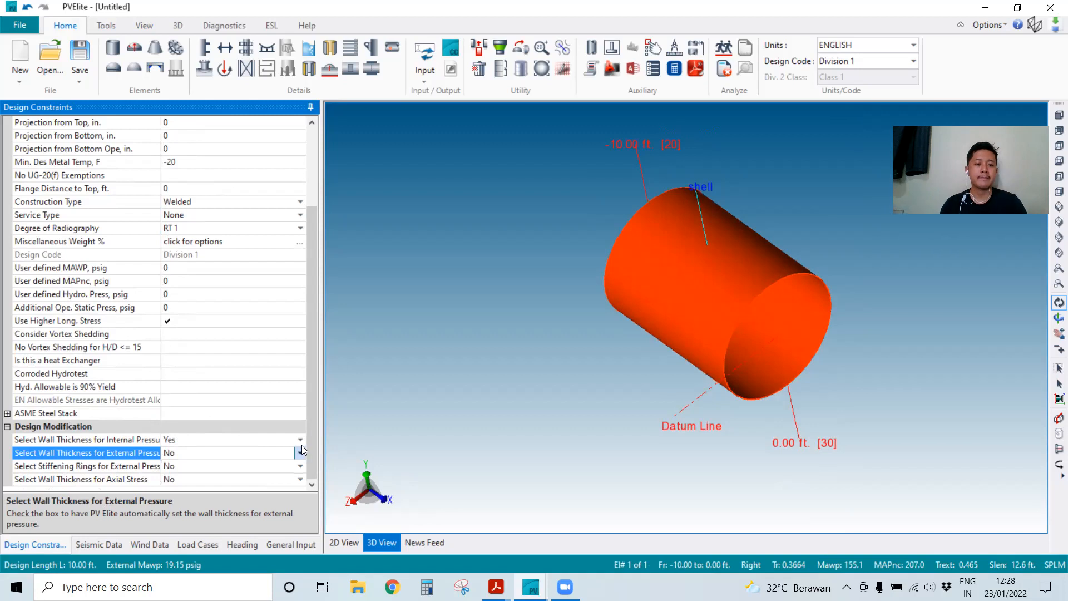
click(302, 443)
click(228, 465)
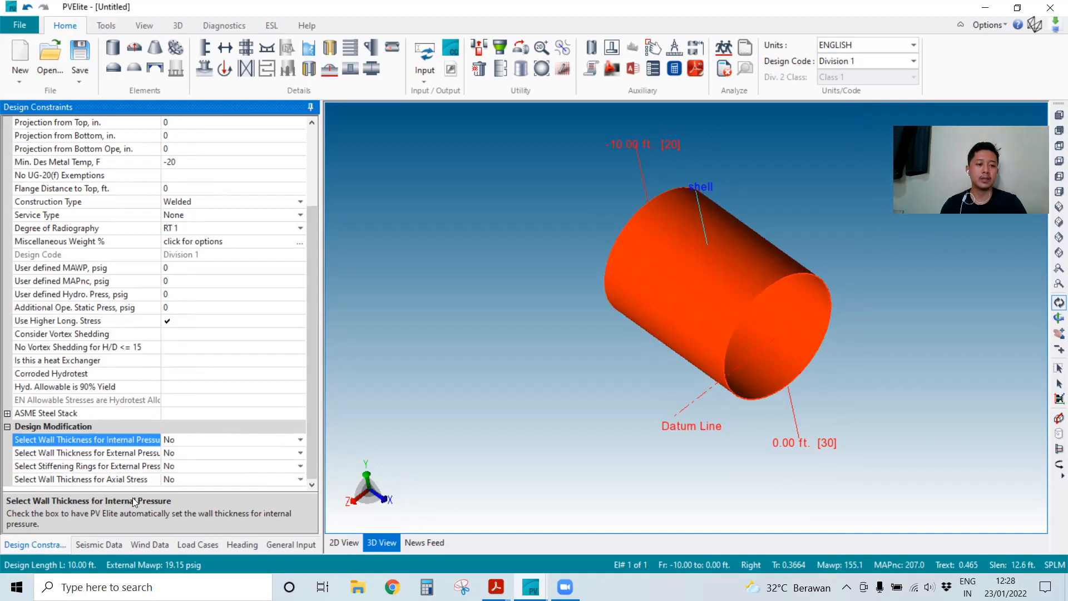
Browse the available seismic design codes in the Seismic Data and choose ASCE/SEI 7-16
click(85, 547)
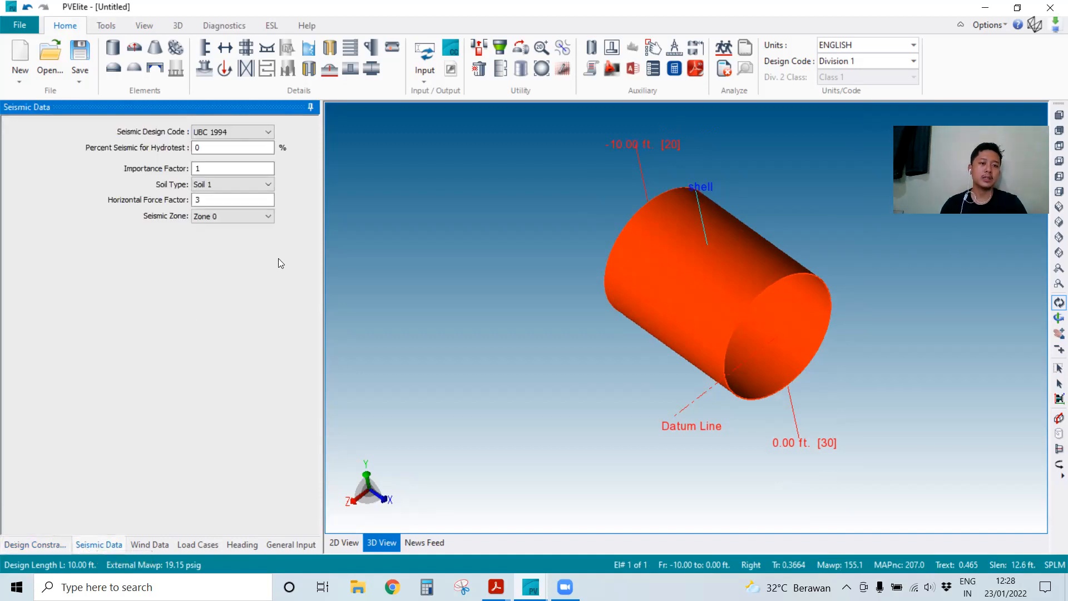
click(710, 250)
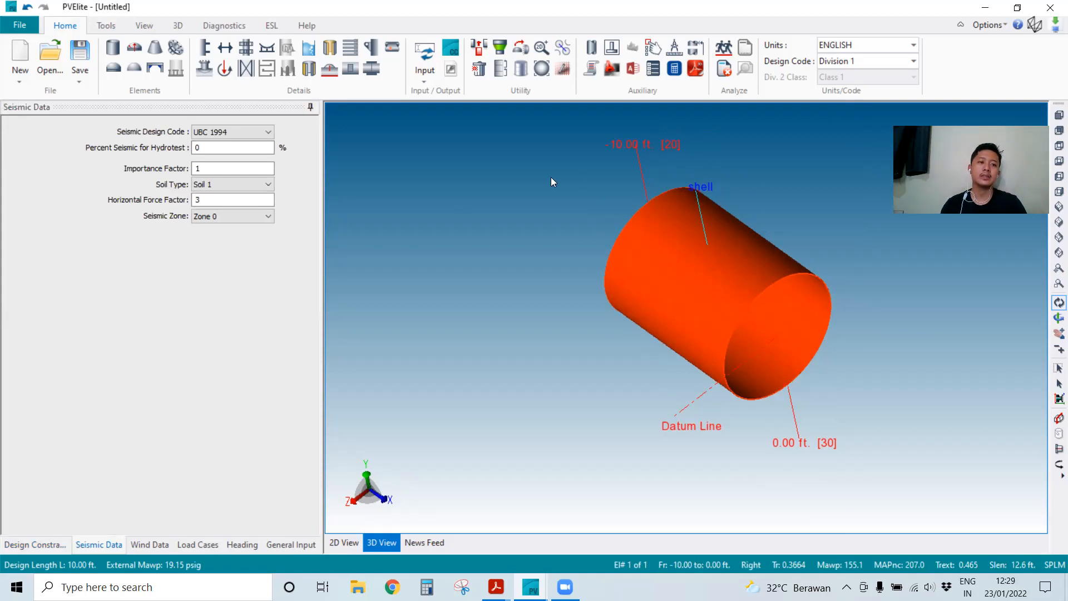
click(269, 135)
drag(269, 192, 274, 160)
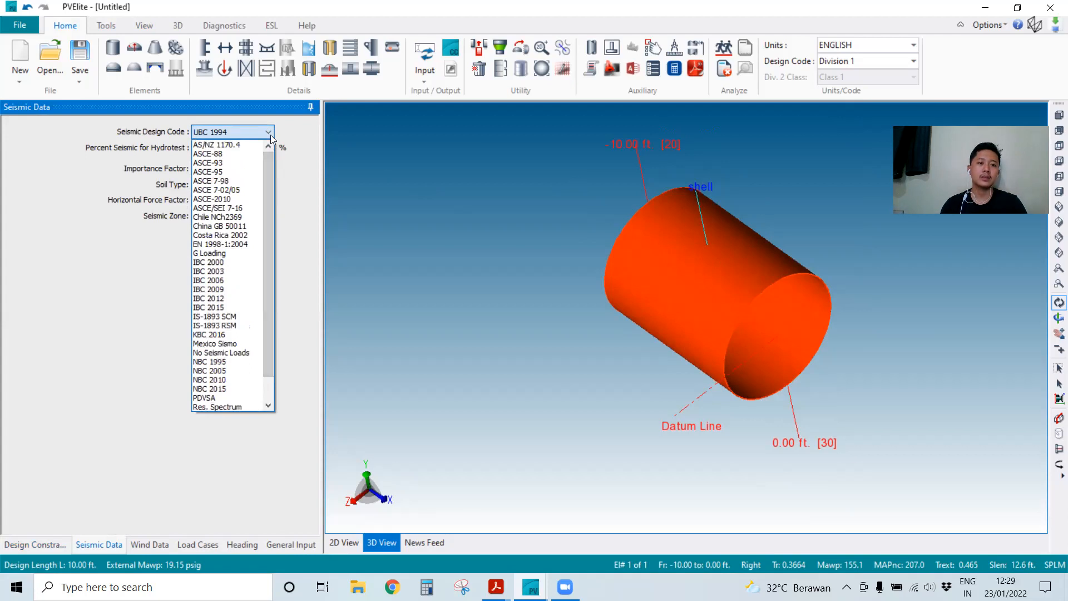
click(305, 136)
click(269, 133)
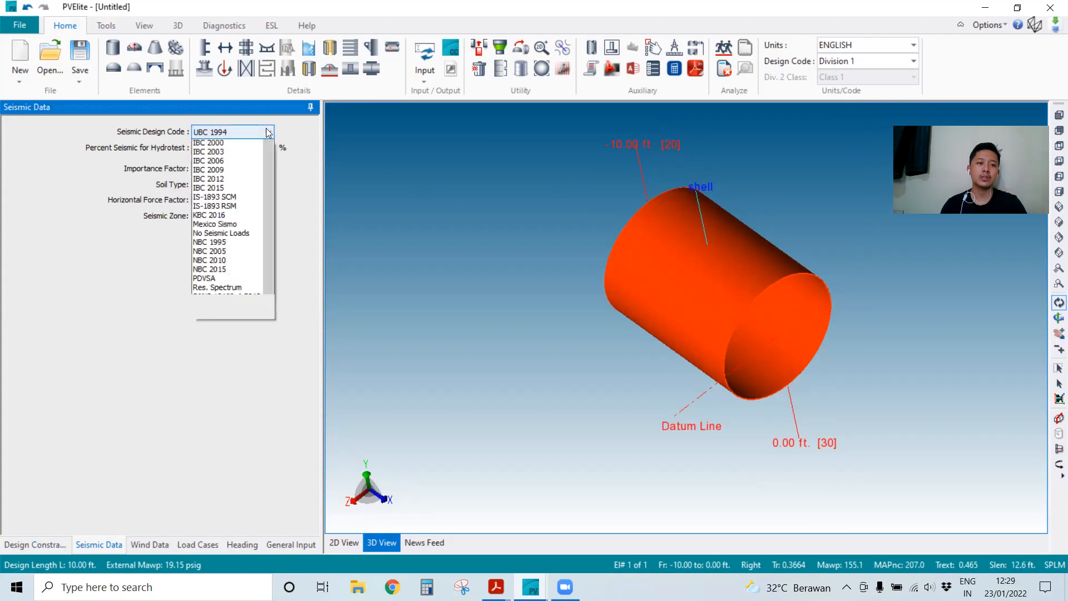
drag(266, 199, 266, 159)
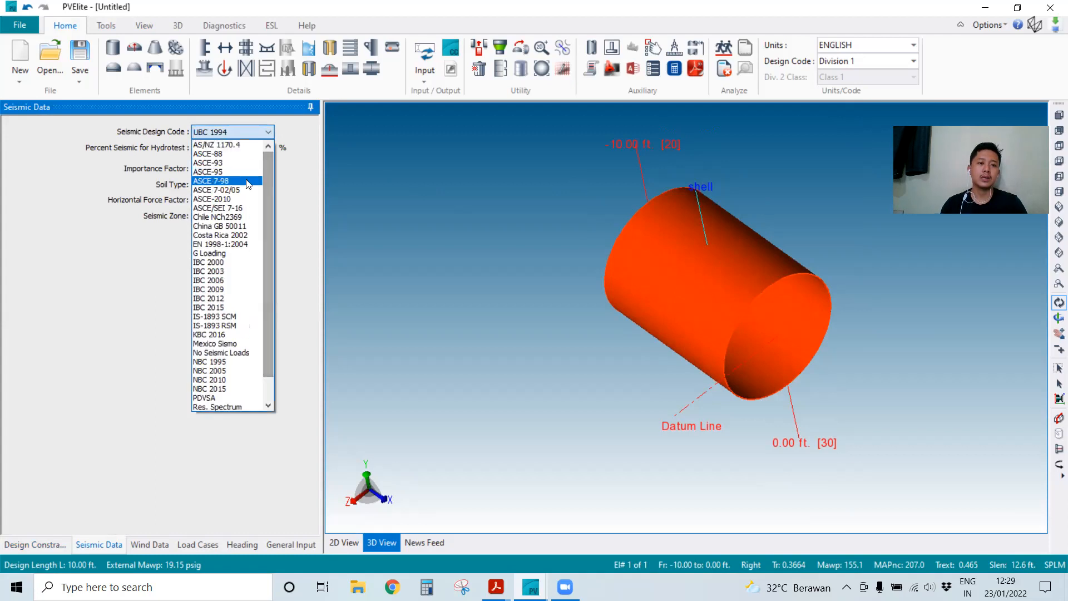
click(227, 208)
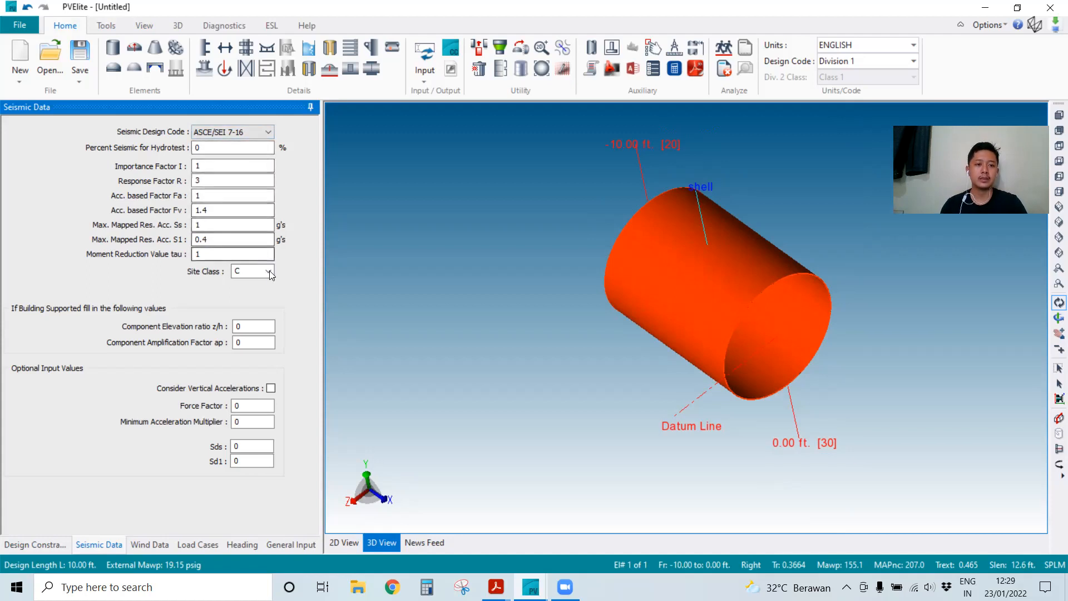
click(205, 164)
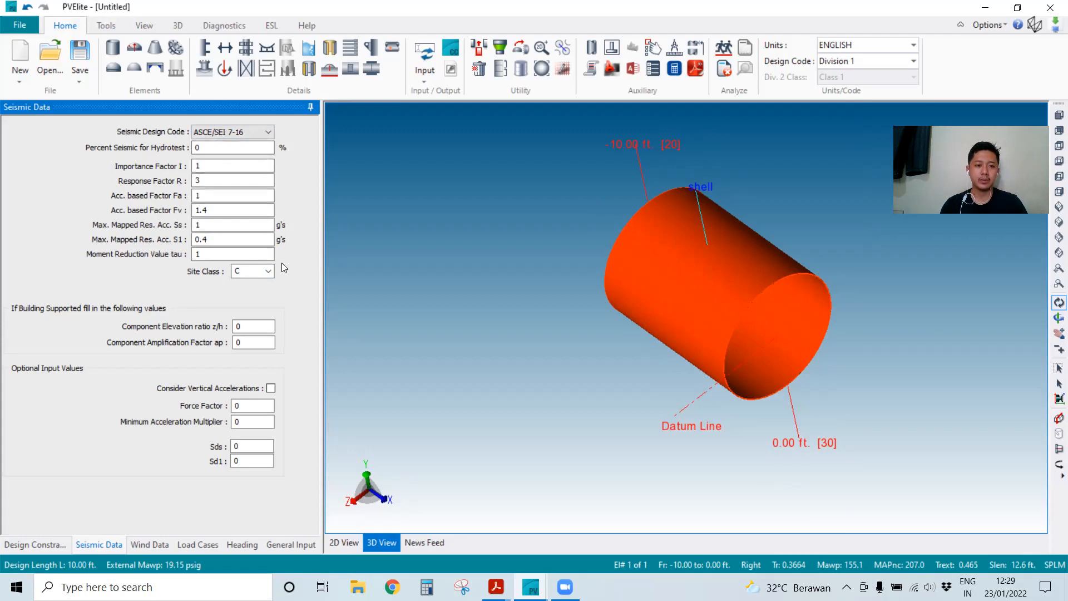
Review the vessel's Wind Data inputs and the Load Cases, from the stress combinations through the nozzle design options
click(157, 547)
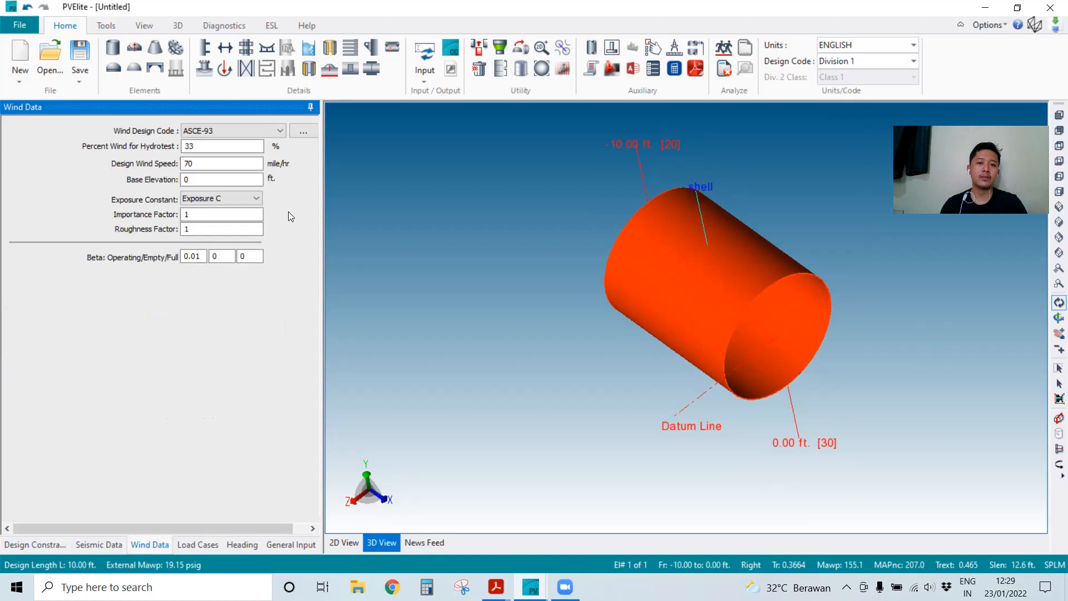
click(209, 130)
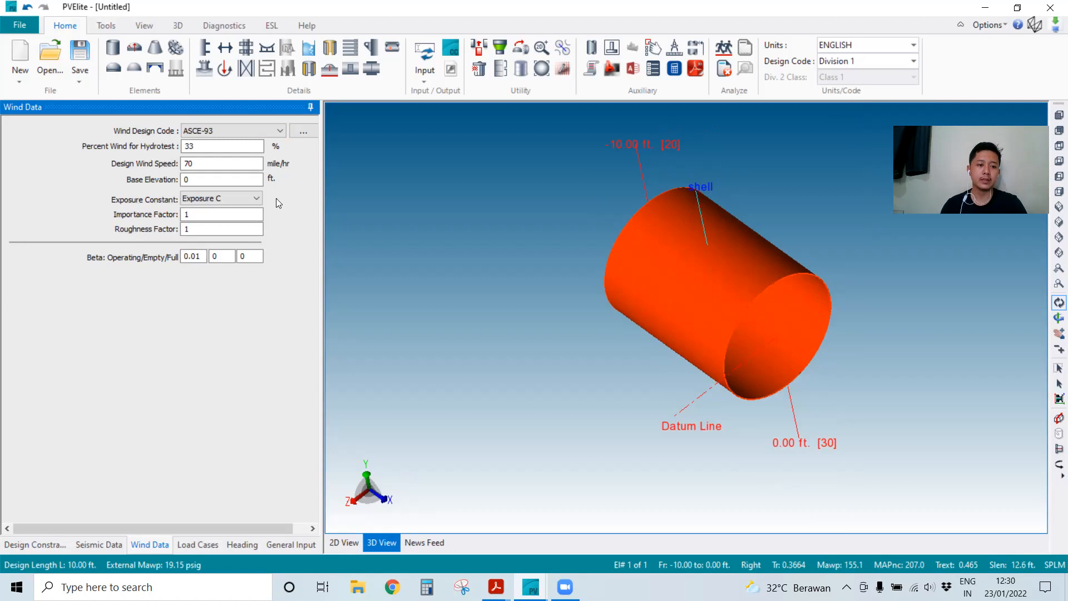
click(202, 543)
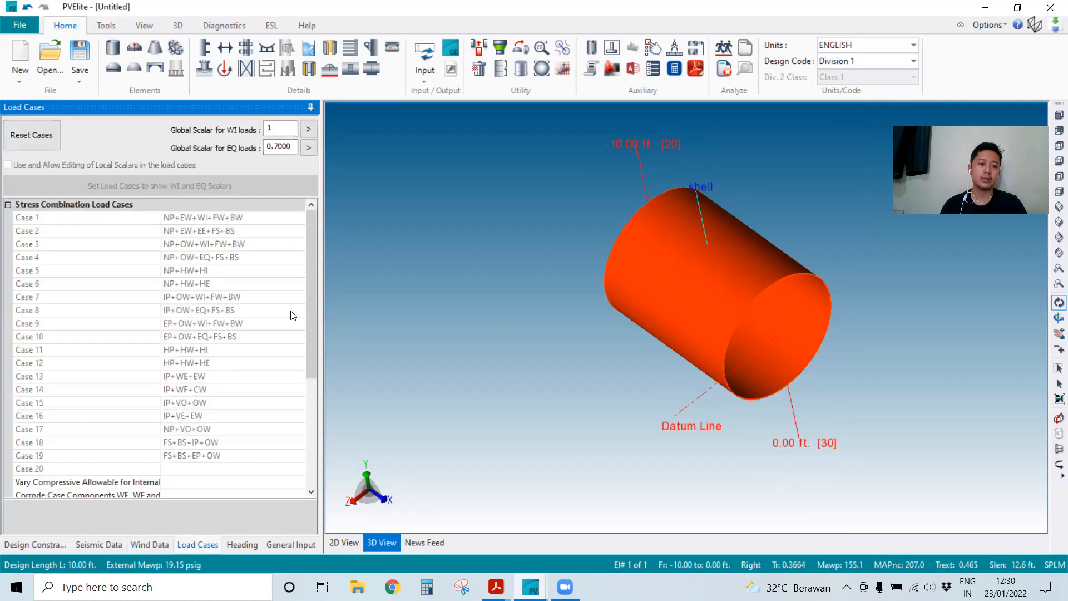
drag(311, 299, 325, 278)
drag(306, 239, 299, 349)
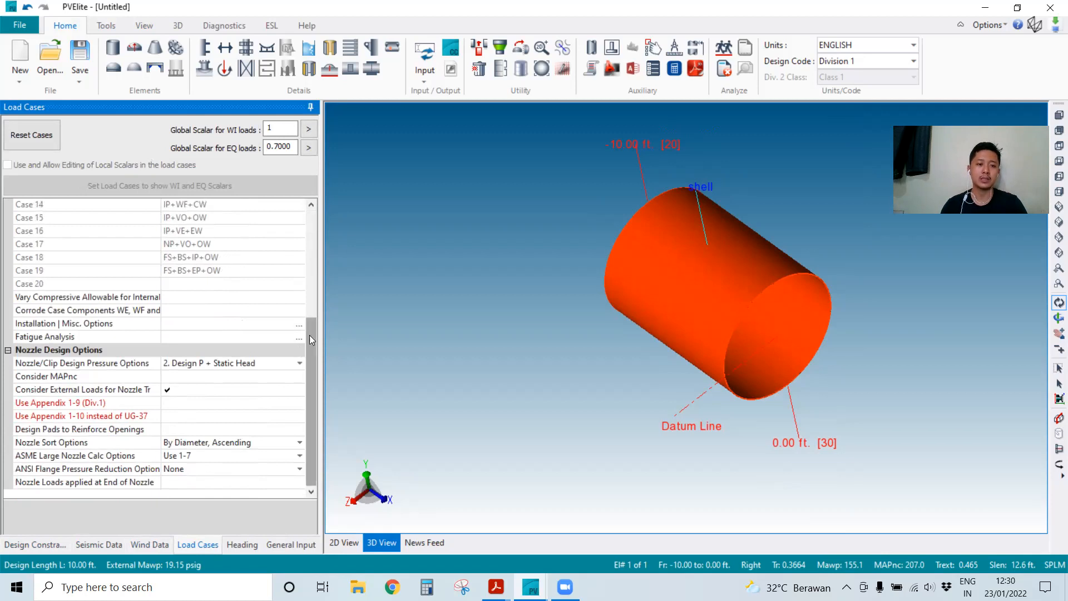
scroll(307, 262, up, 5)
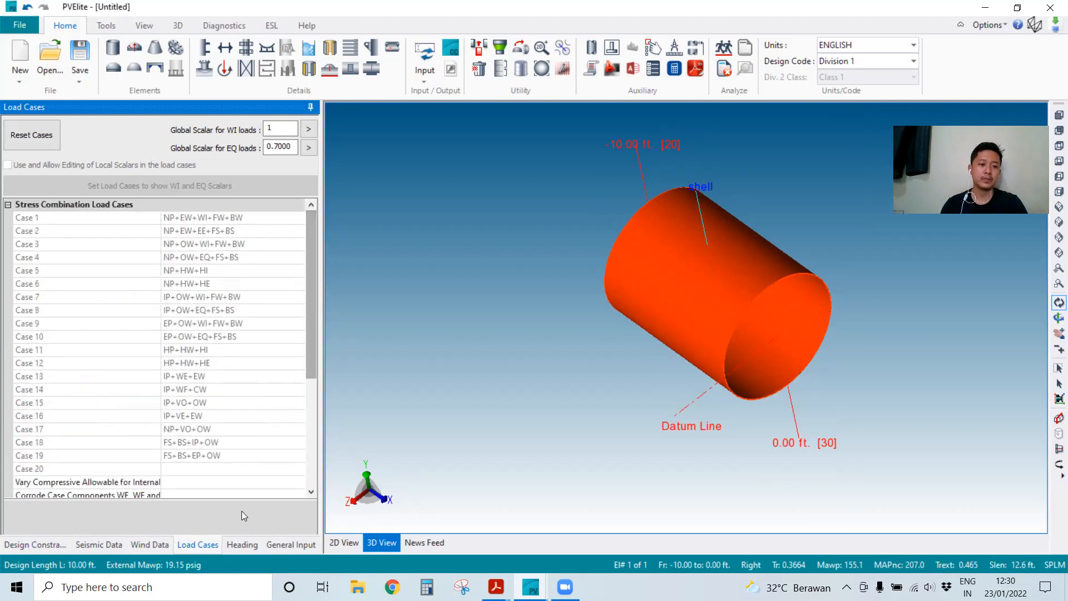
Review the report Heading fields, including the contract date, and return to the shell's General Input data
click(242, 548)
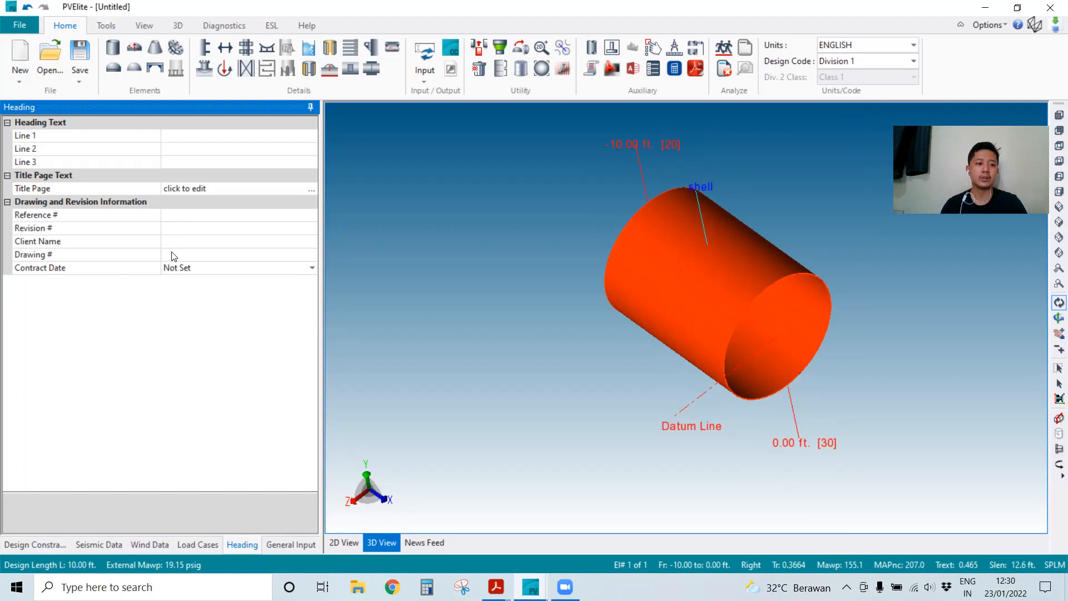
click(312, 269)
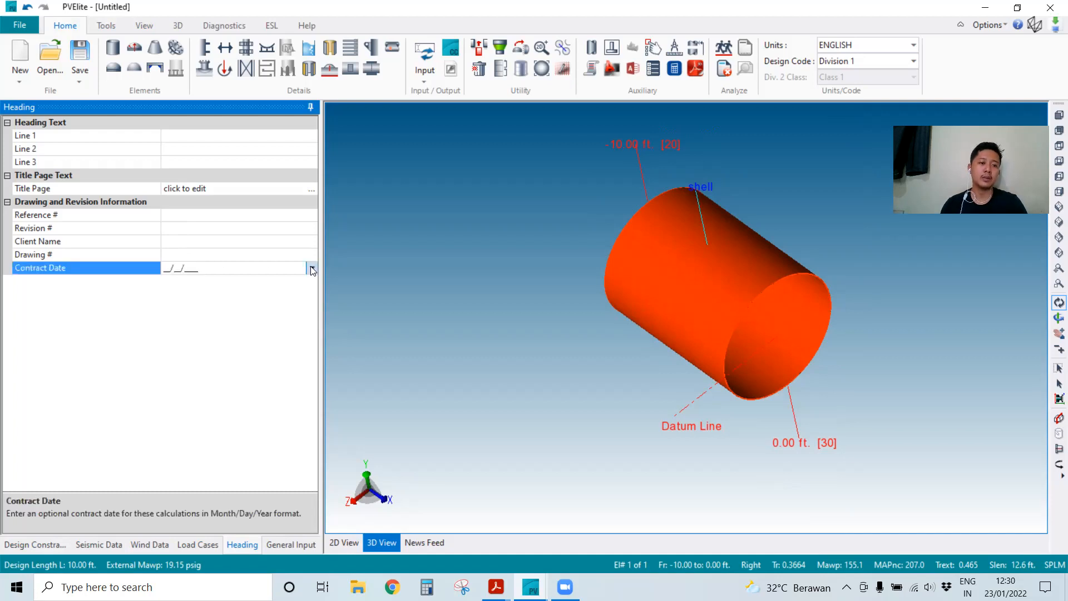
click(132, 323)
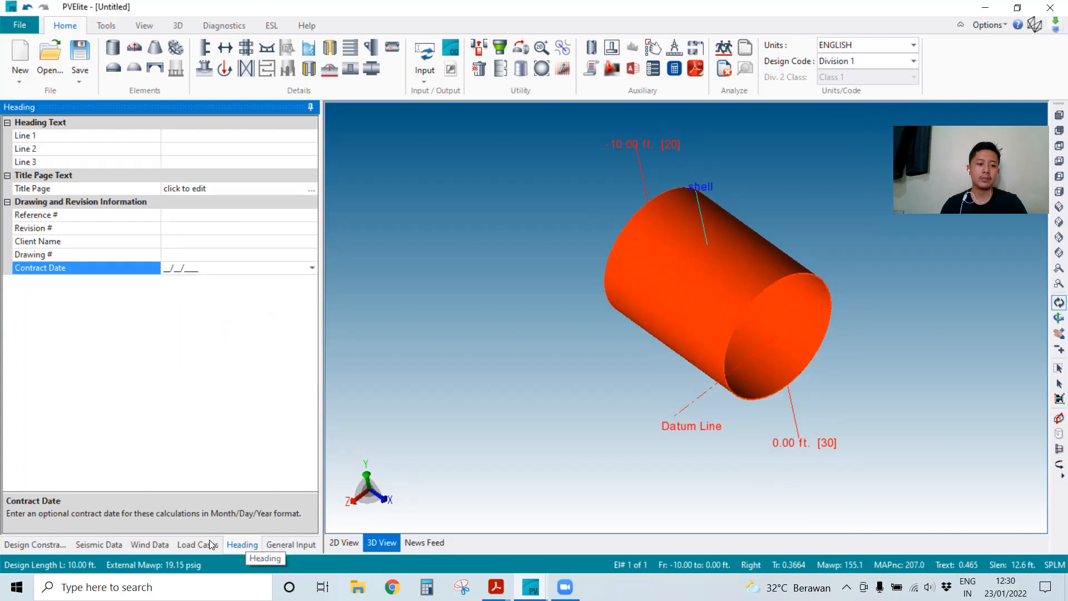
click(299, 547)
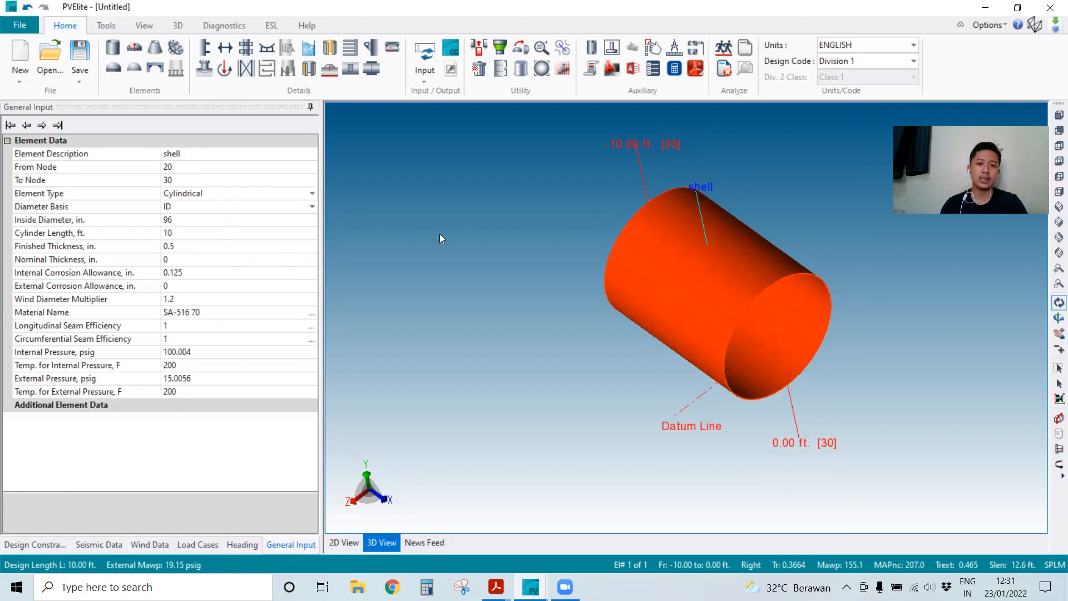
drag(665, 245, 688, 239)
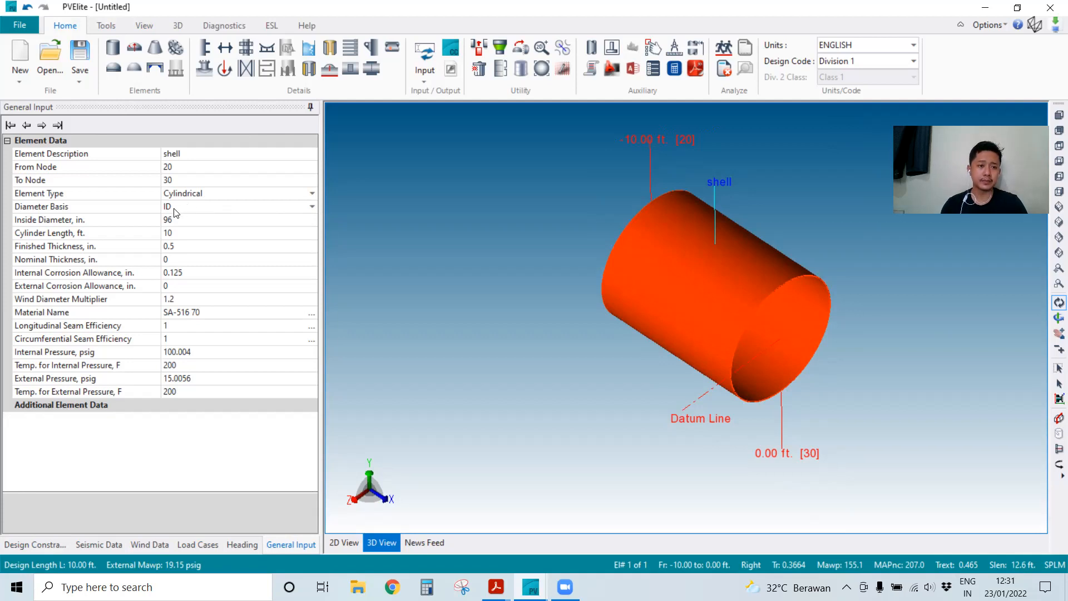
Check the available diameter basis options for the shell and review its current material properties
click(313, 207)
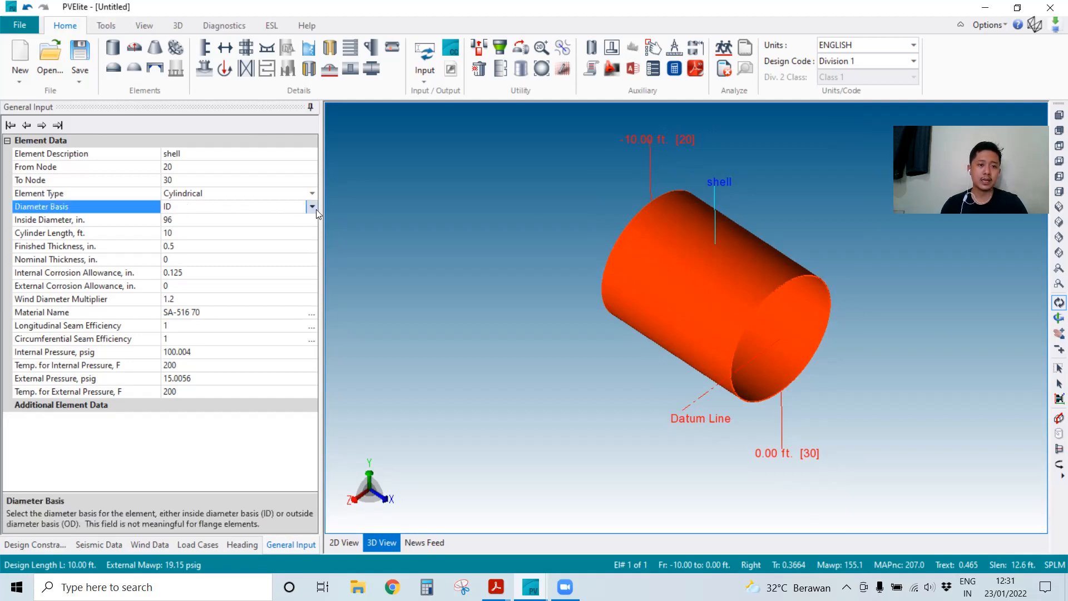
click(312, 207)
click(312, 207)
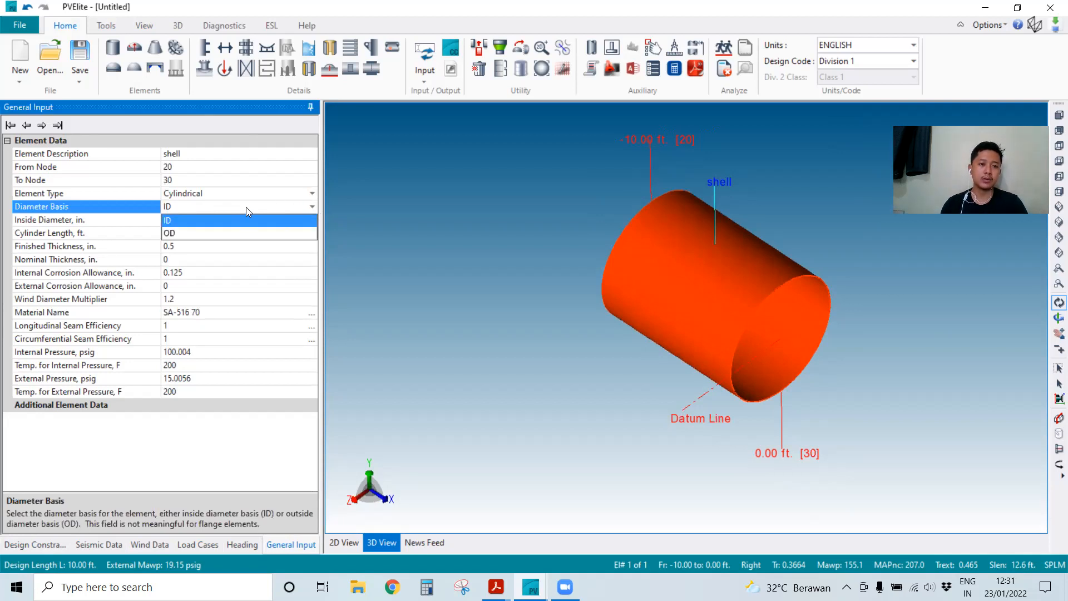
click(326, 210)
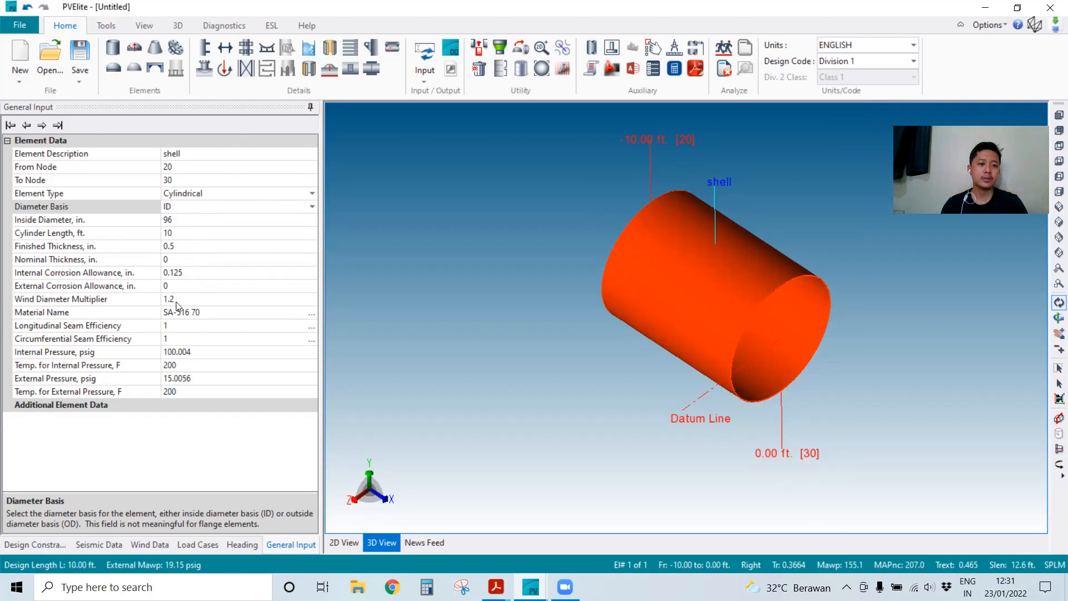
click(311, 315)
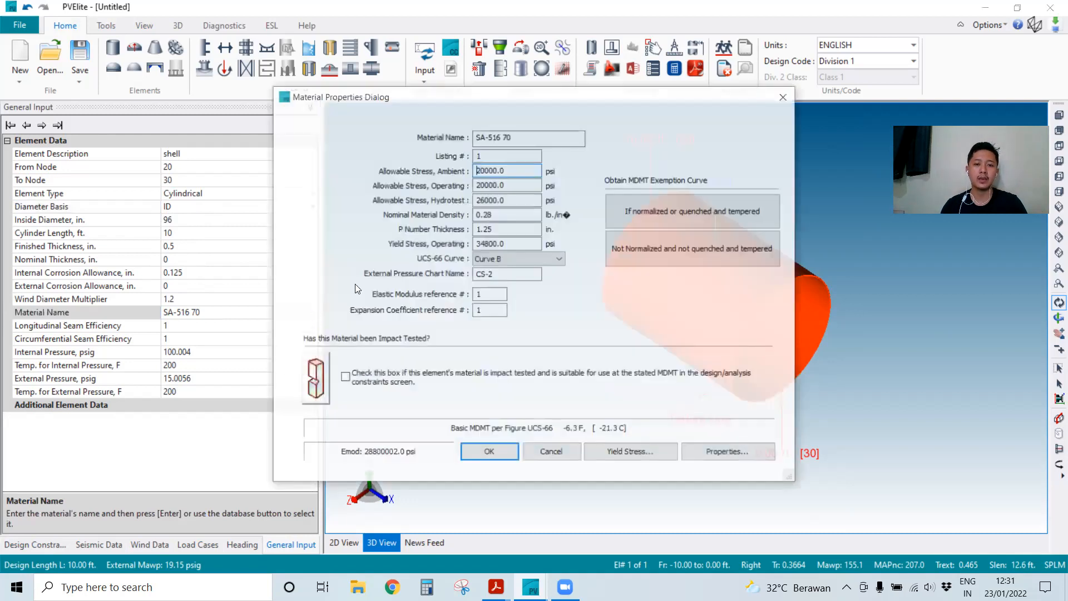
click(785, 97)
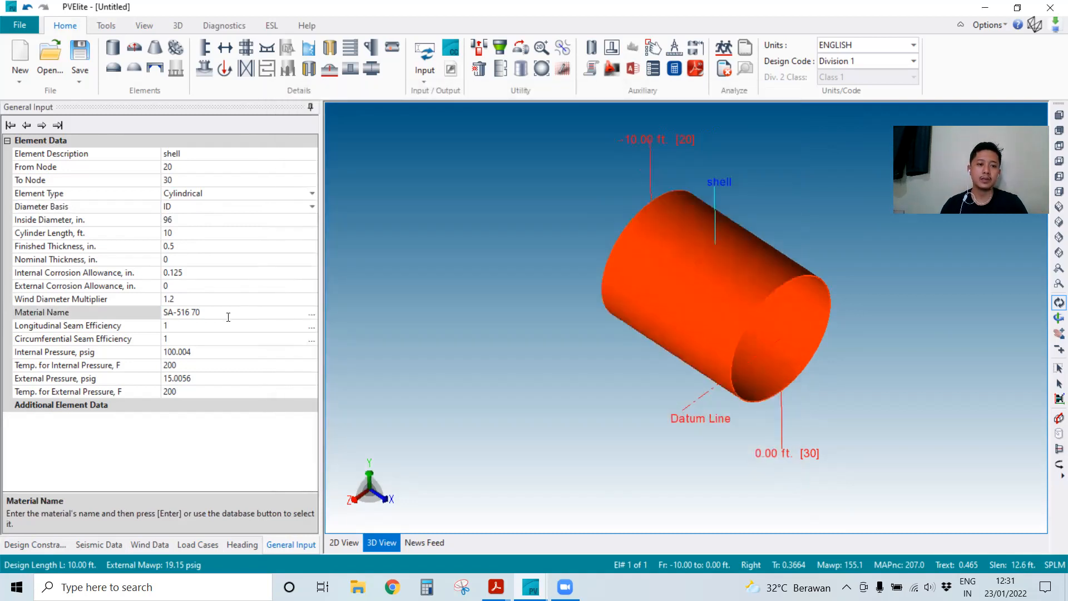
Search the material database for SA-516 and assign the SA-516 70 plate material to the shell
click(206, 313)
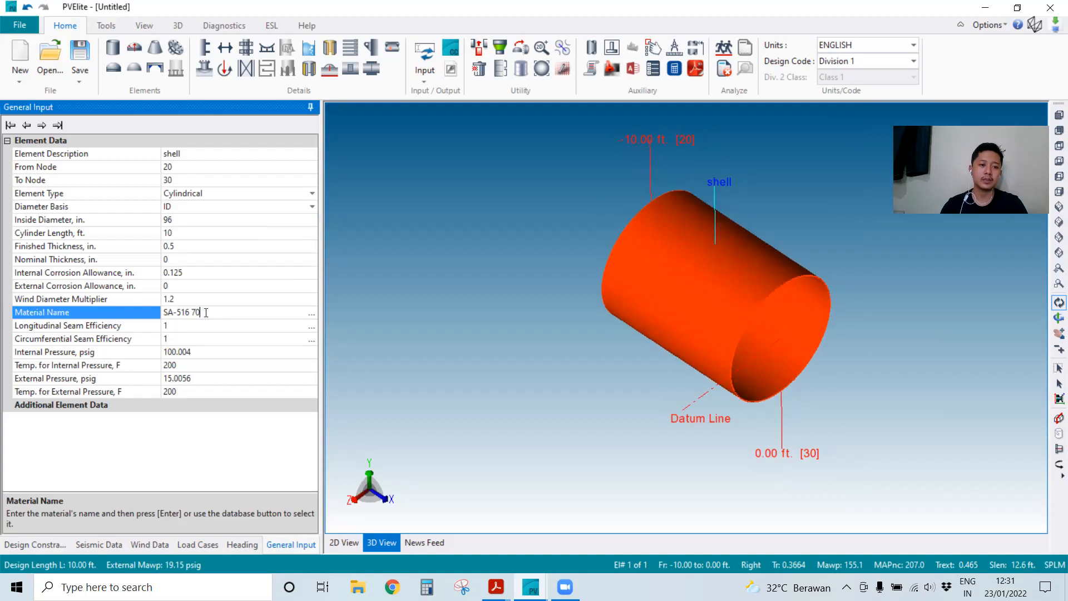
key(Return)
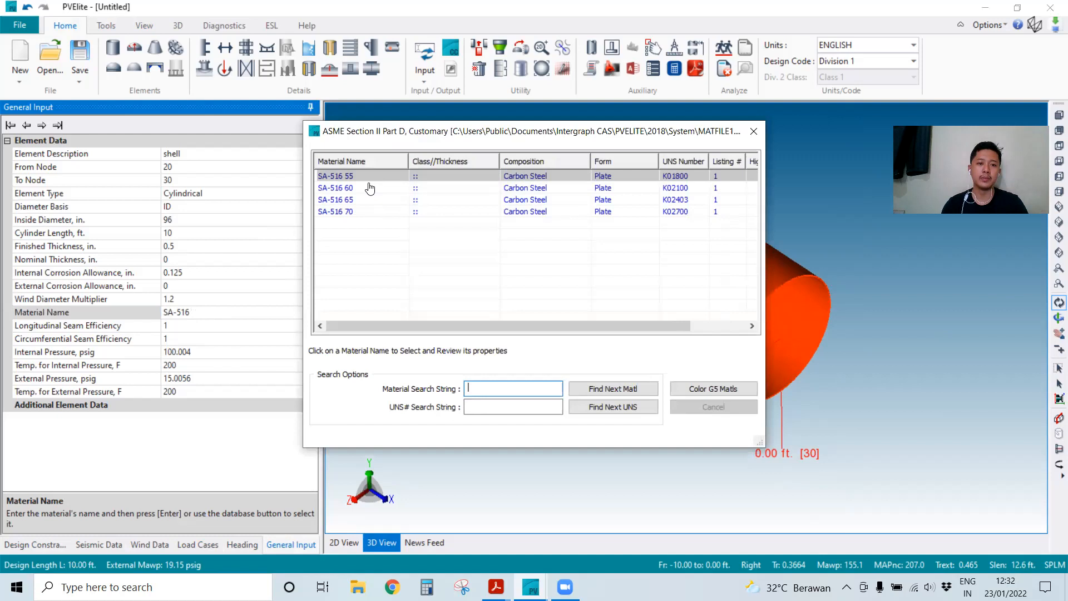
click(351, 212)
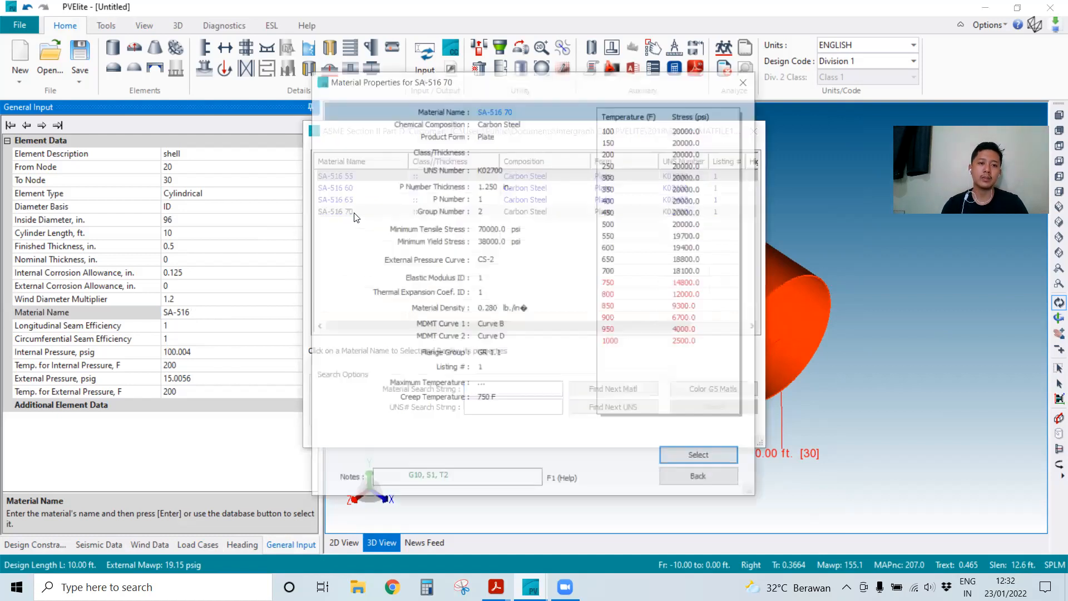
click(708, 460)
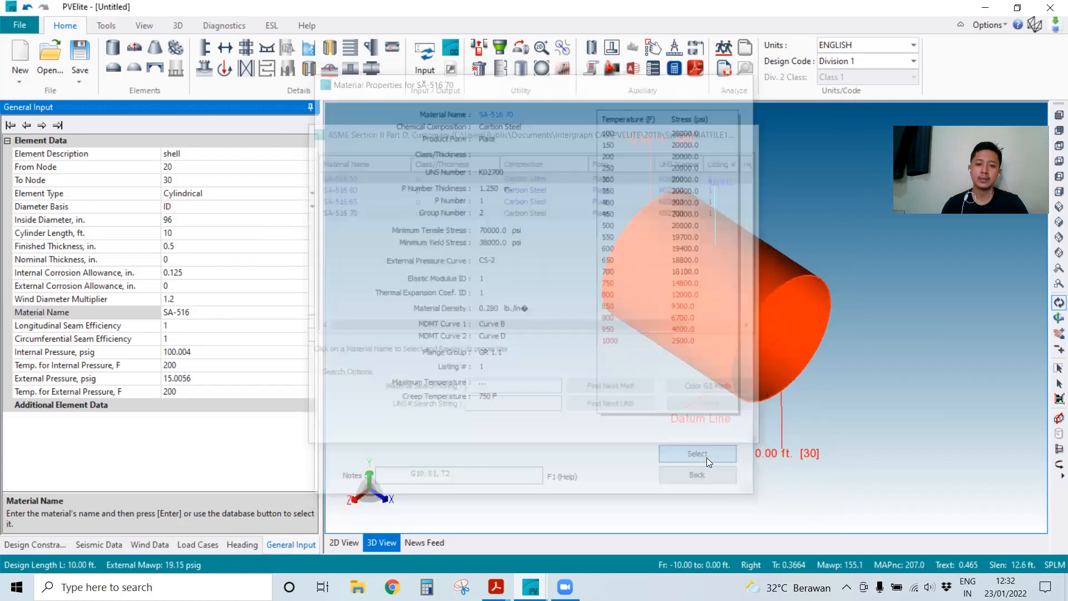
click(481, 457)
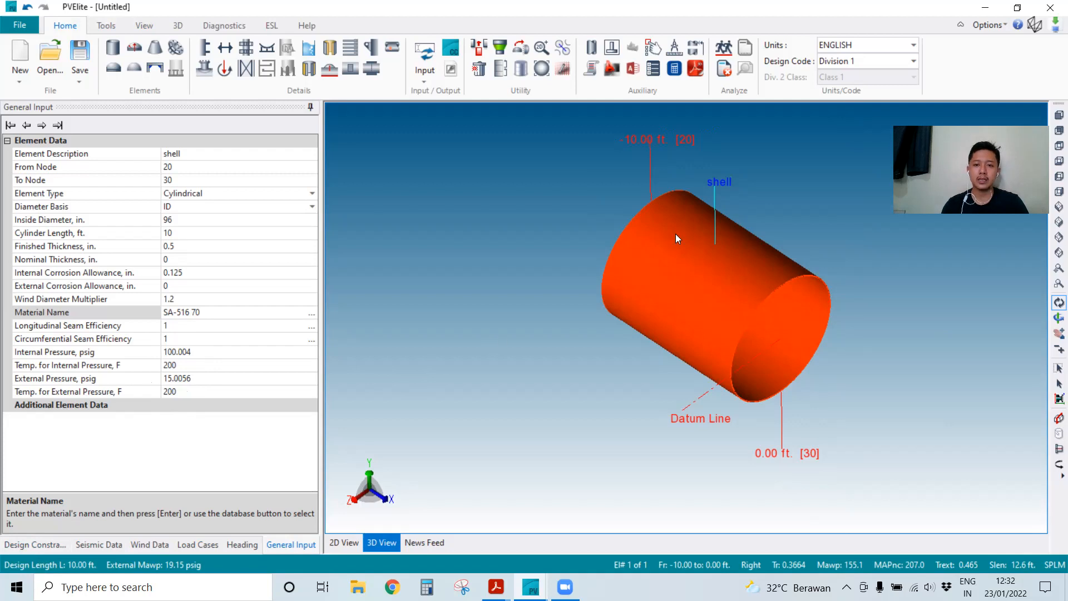
drag(745, 280, 581, 299)
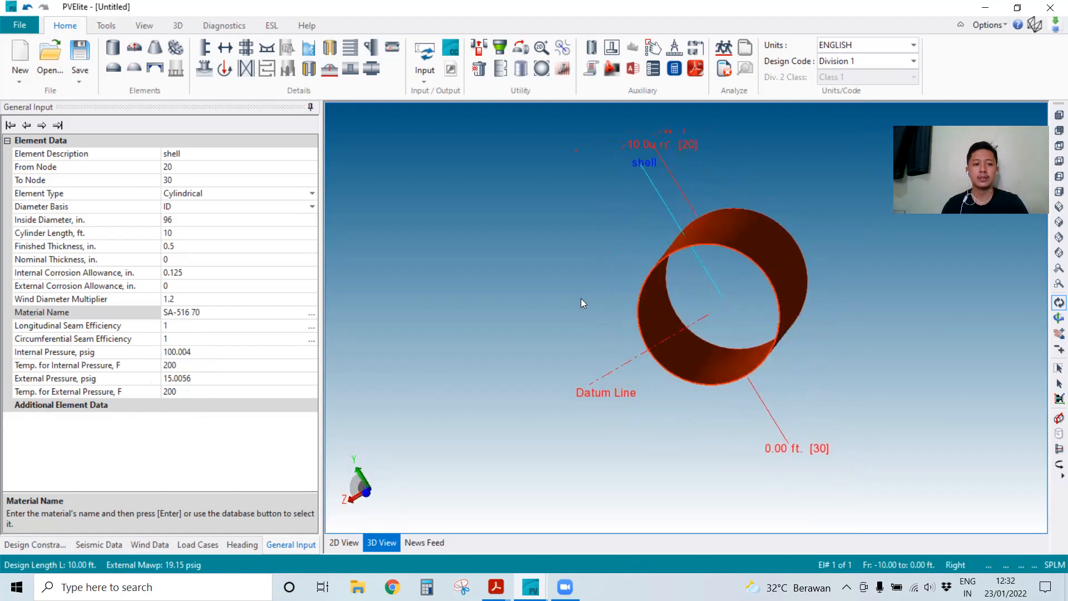
drag(730, 269, 700, 287)
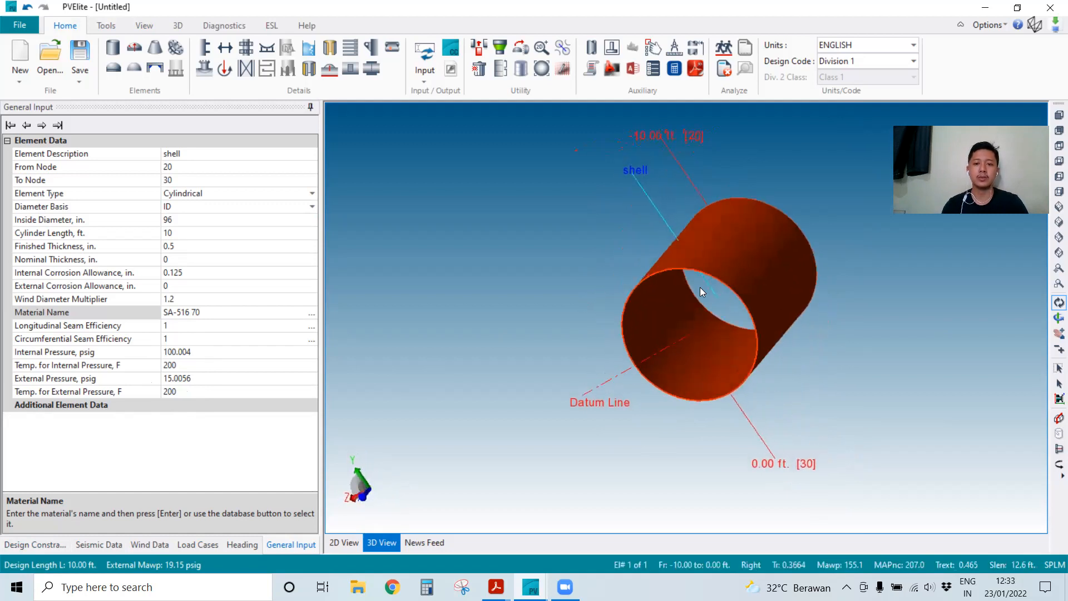